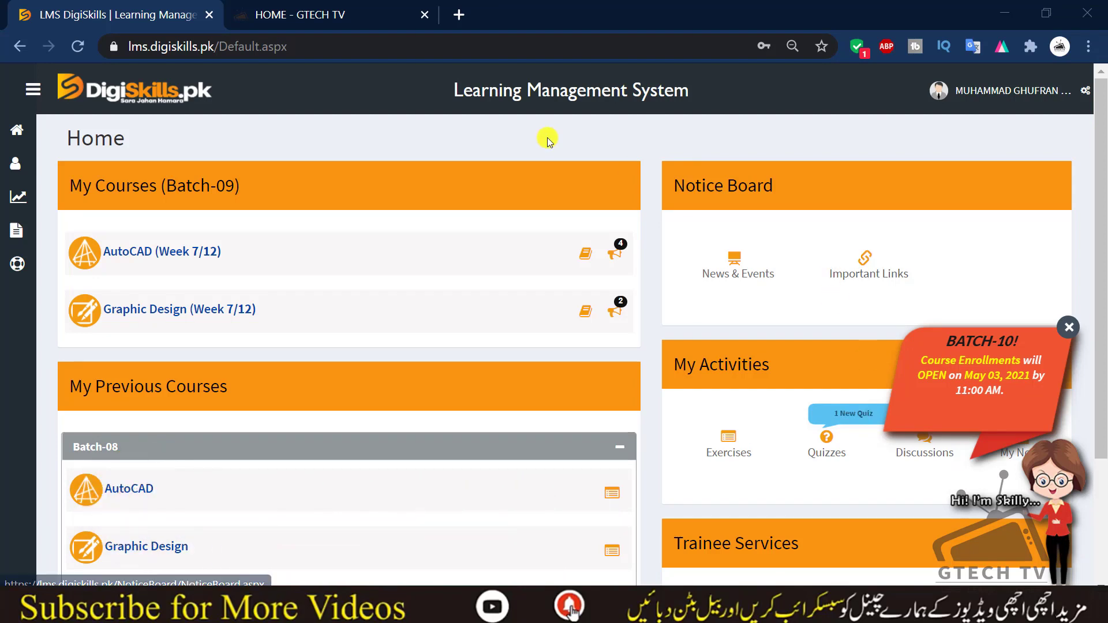
# - Switch from the LMS to the GTECH TV home page in the other browser tab
pyautogui.click(337, 16)
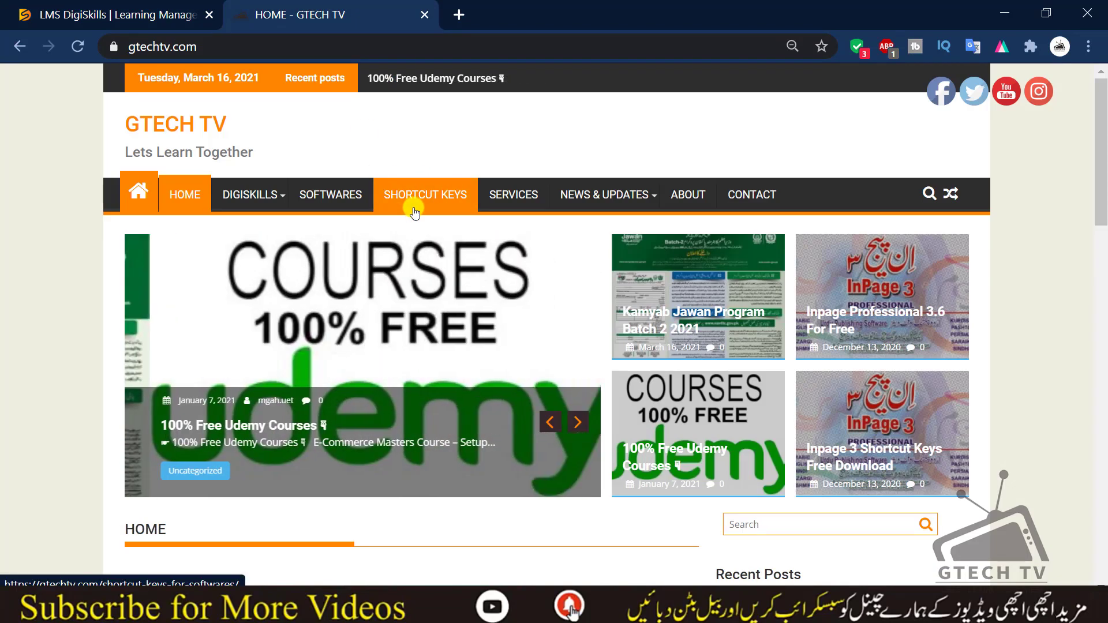
# - Browse GTECH TV's shortcut keys page, then the Batch 09 solved quizzes masterlist tables
pyautogui.click(414, 212)
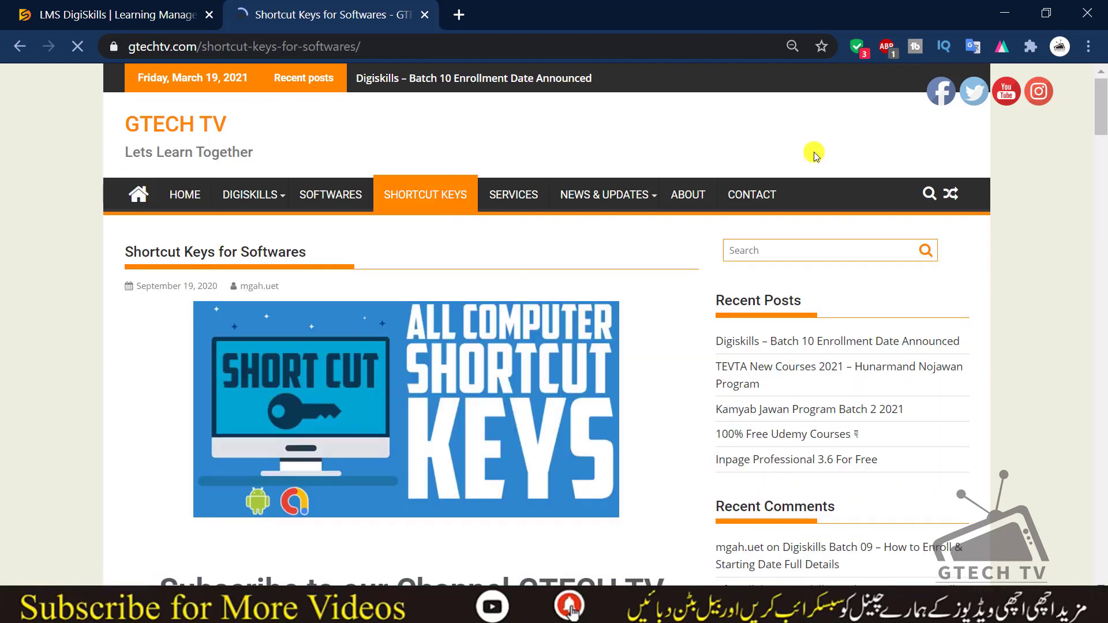
pyautogui.moveTo(1101, 129); pyautogui.dragTo(1102, 462)
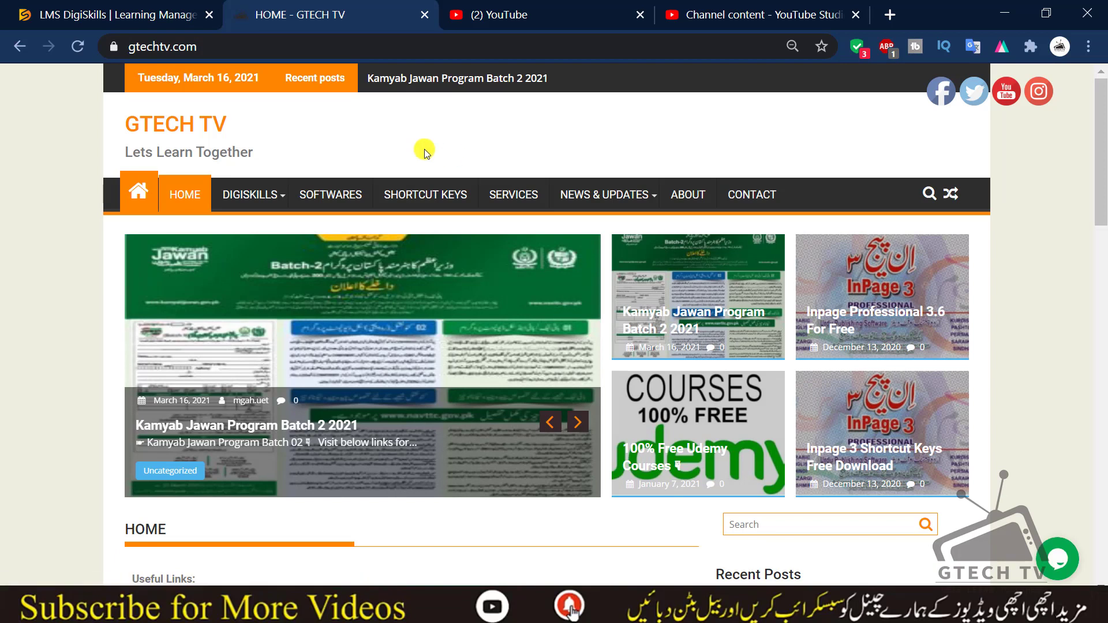
pyautogui.moveTo(250, 191)
pyautogui.moveTo(251, 224)
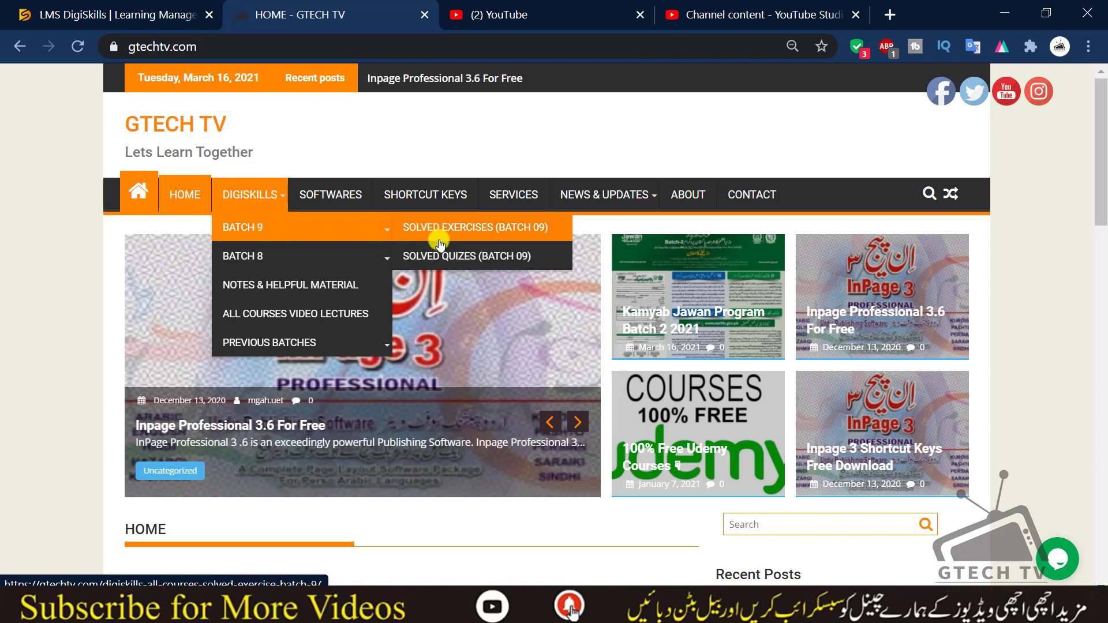
pyautogui.click(453, 257)
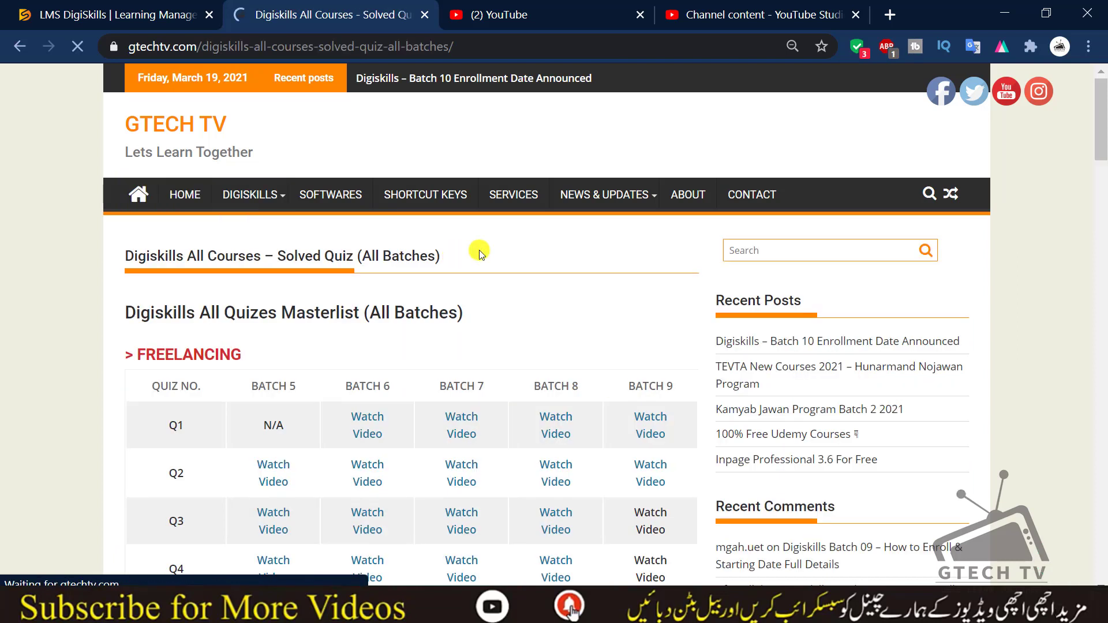
pyautogui.moveTo(1103, 131); pyautogui.dragTo(1103, 168)
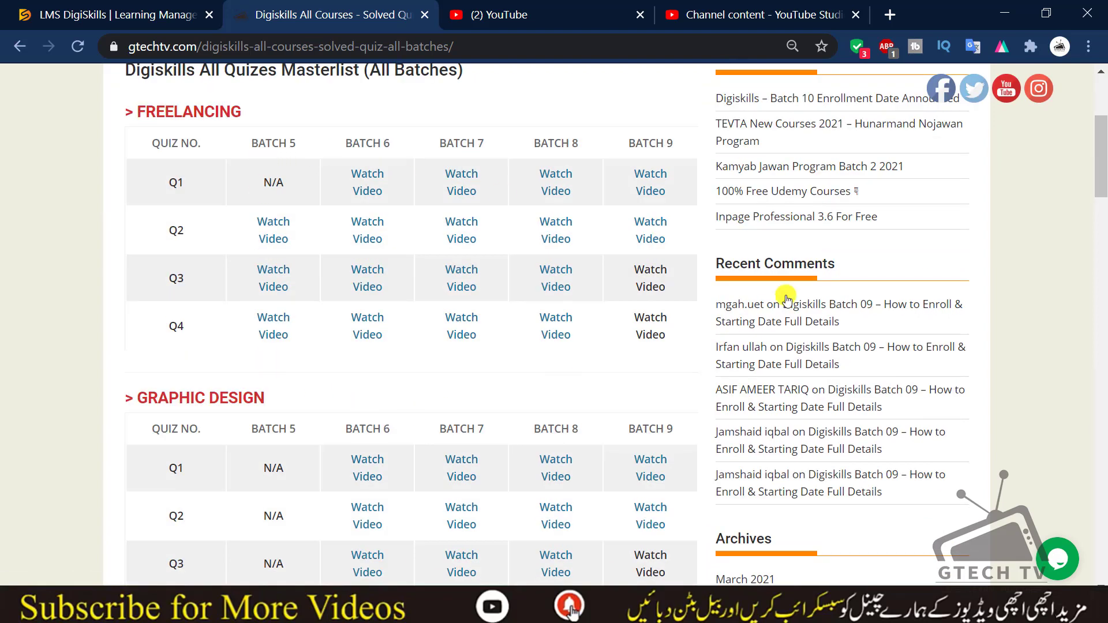
pyautogui.moveTo(1103, 179); pyautogui.dragTo(1102, 258)
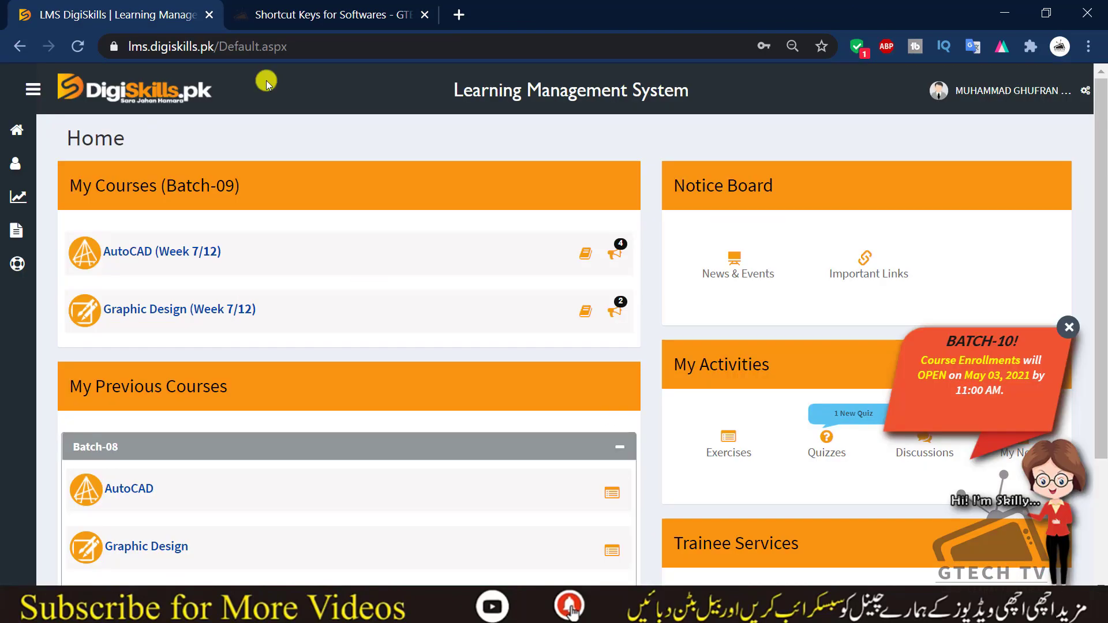
# - Dismiss the Batch-10 popup, start a blank AutoCAD drawing, and open AutoCAD Quiz No. 3
pyautogui.click(1070, 330)
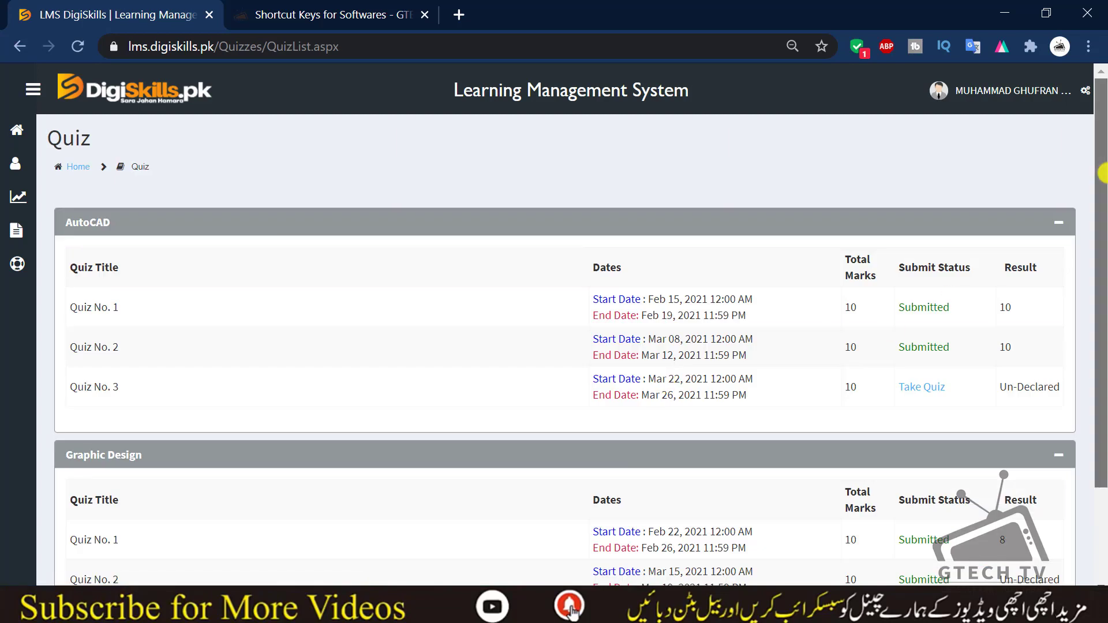
pyautogui.moveTo(1102, 172); pyautogui.dragTo(1096, 210)
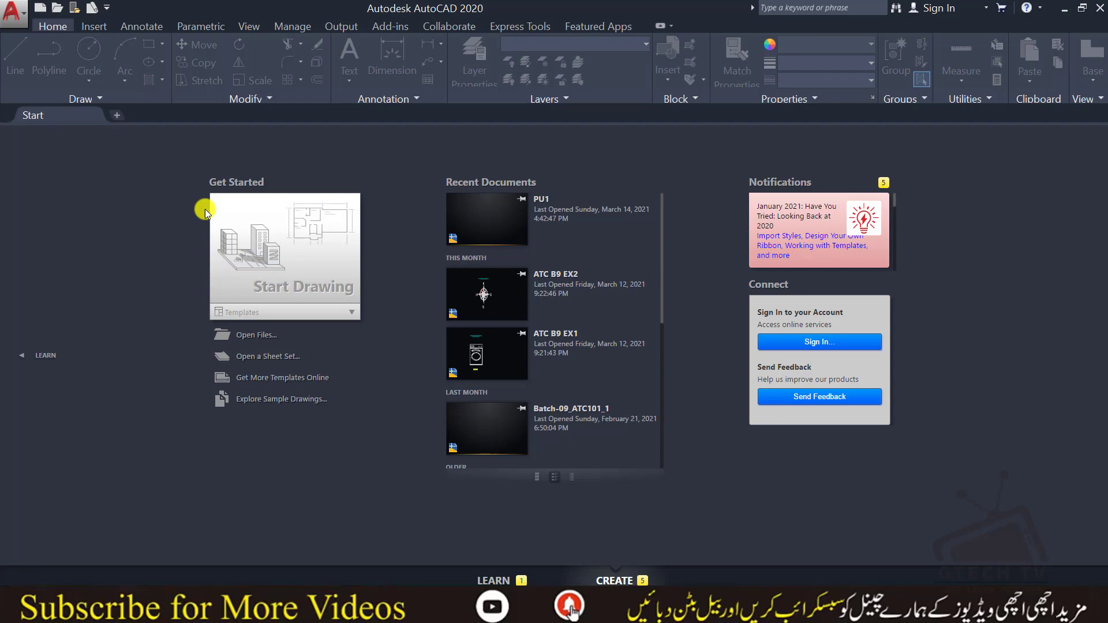
pyautogui.click(299, 259)
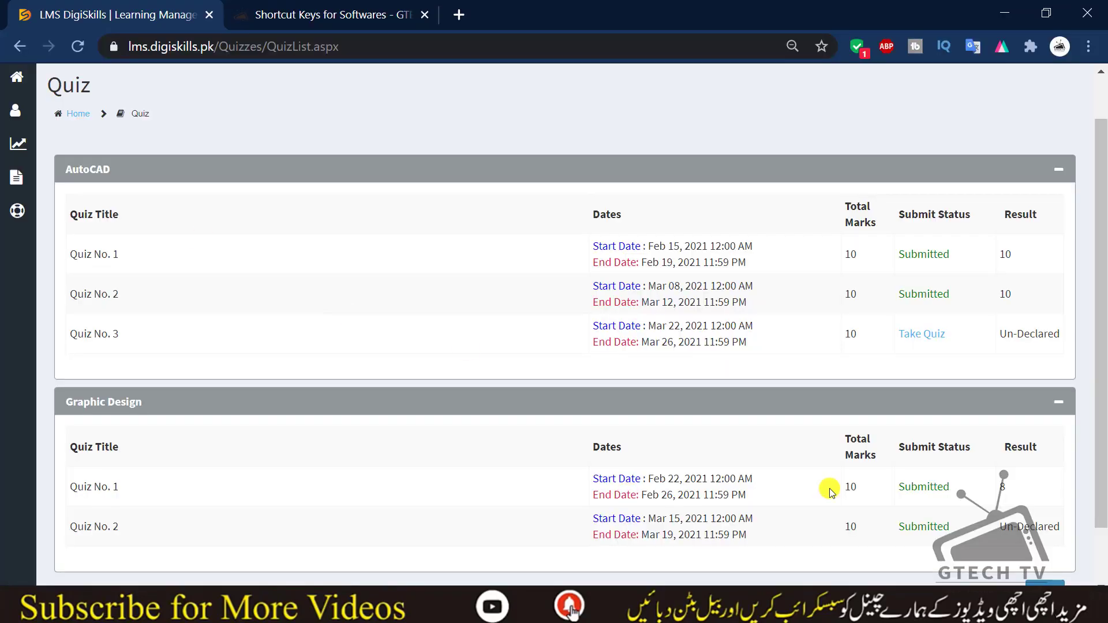
pyautogui.click(914, 337)
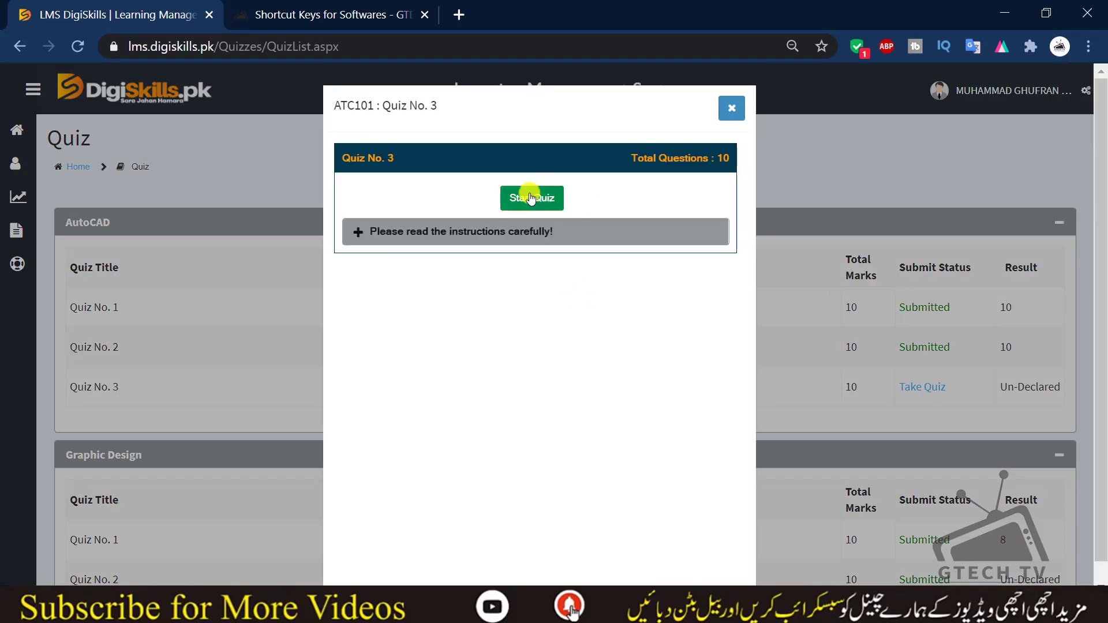
# - Start the quiz, confirm MA runs MATCHPROP in AutoCAD, and save MA for question 1
pyautogui.click(532, 198)
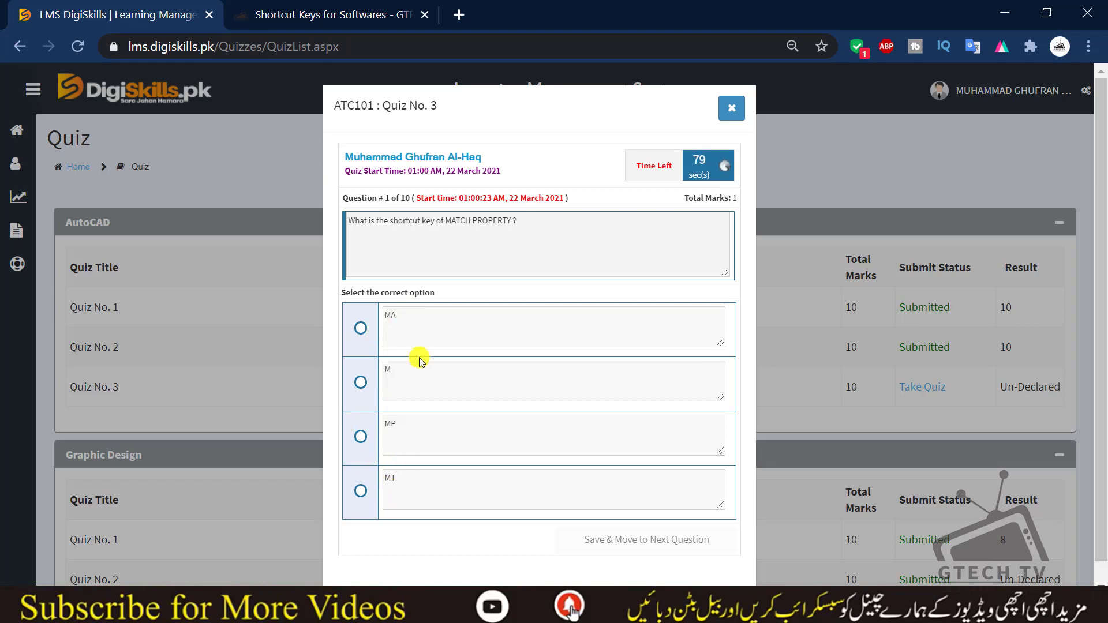
pyautogui.hotkey('alt', 'Tab')
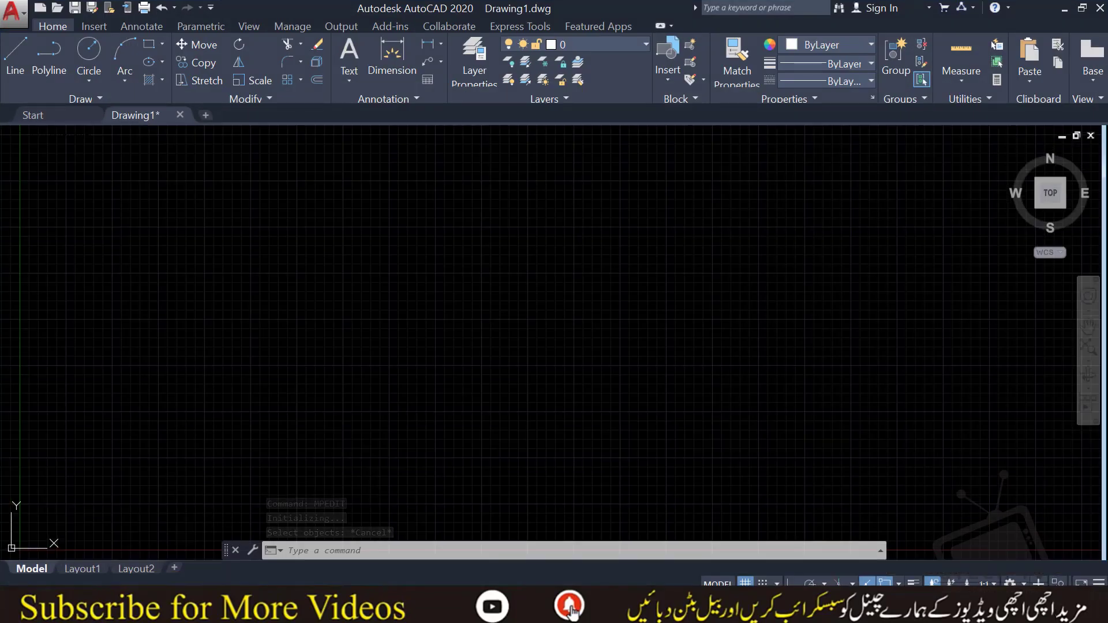
pyautogui.write('ma')
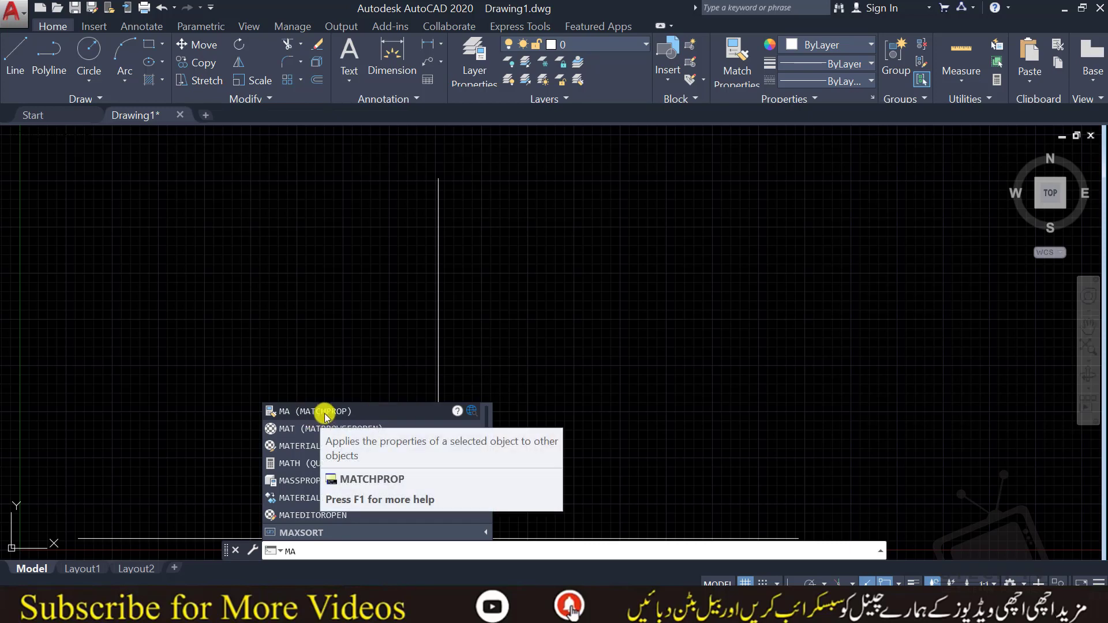
pyautogui.press('Return')
pyautogui.hotkey('alt', 'Tab')
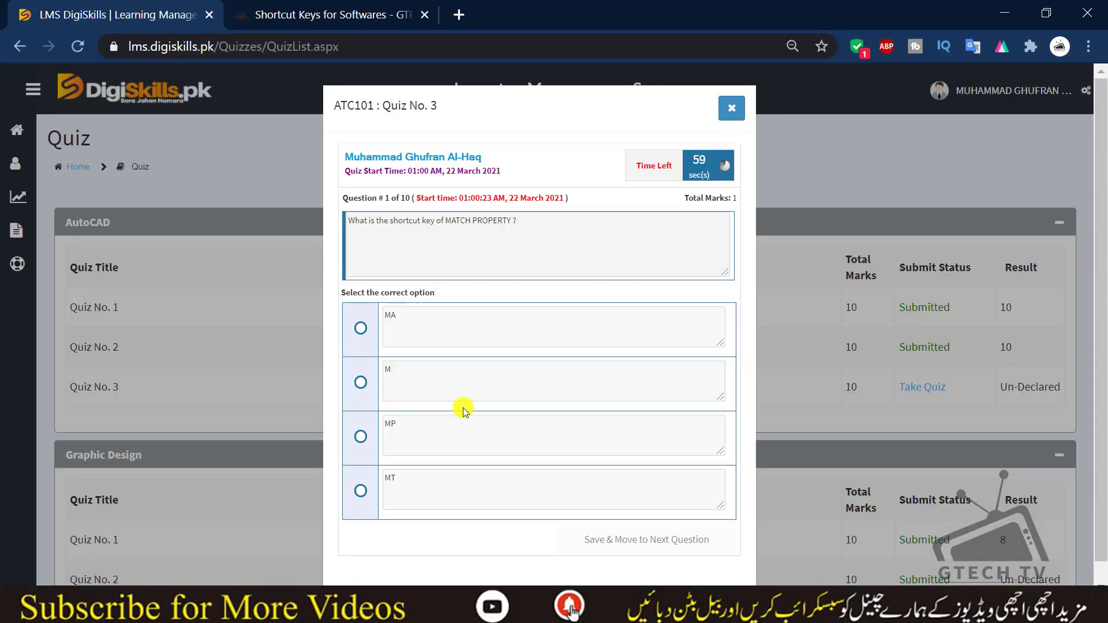
pyautogui.click(360, 330)
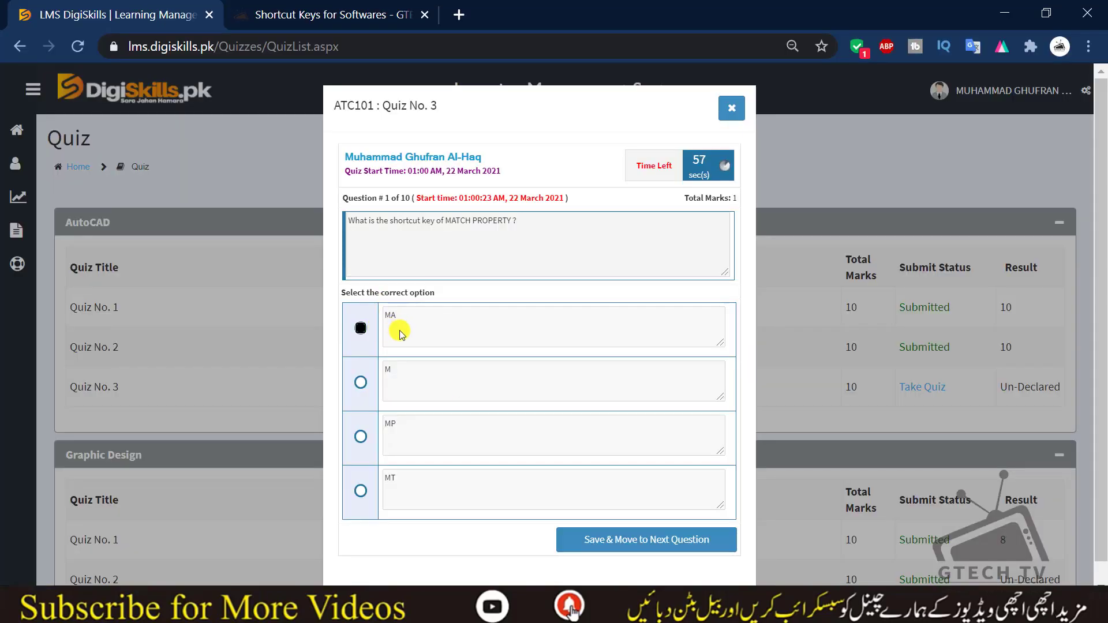
pyautogui.click(594, 538)
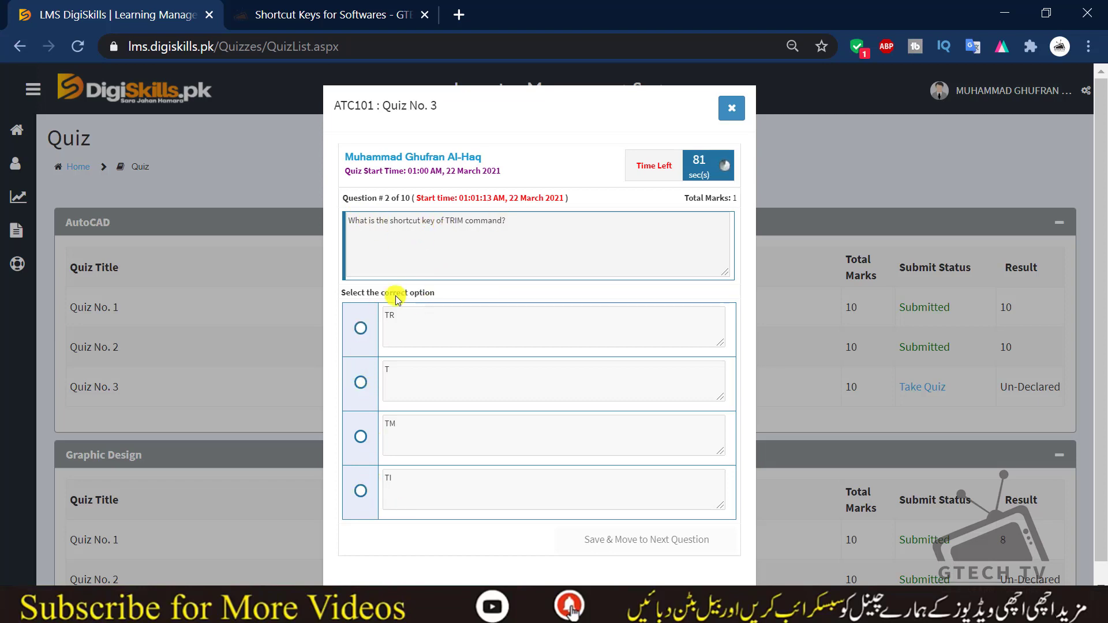
# - Answer question 2 with TR after checking it in AutoCAD, and question 3 with 2'-6"
pyautogui.click(361, 331)
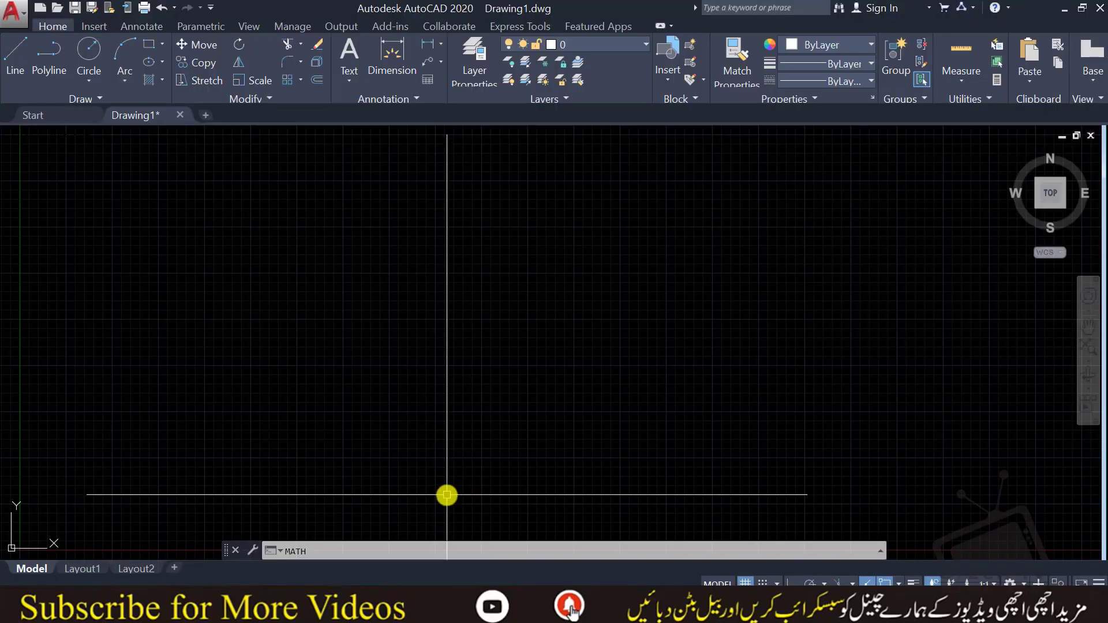
pyautogui.press('Escape')
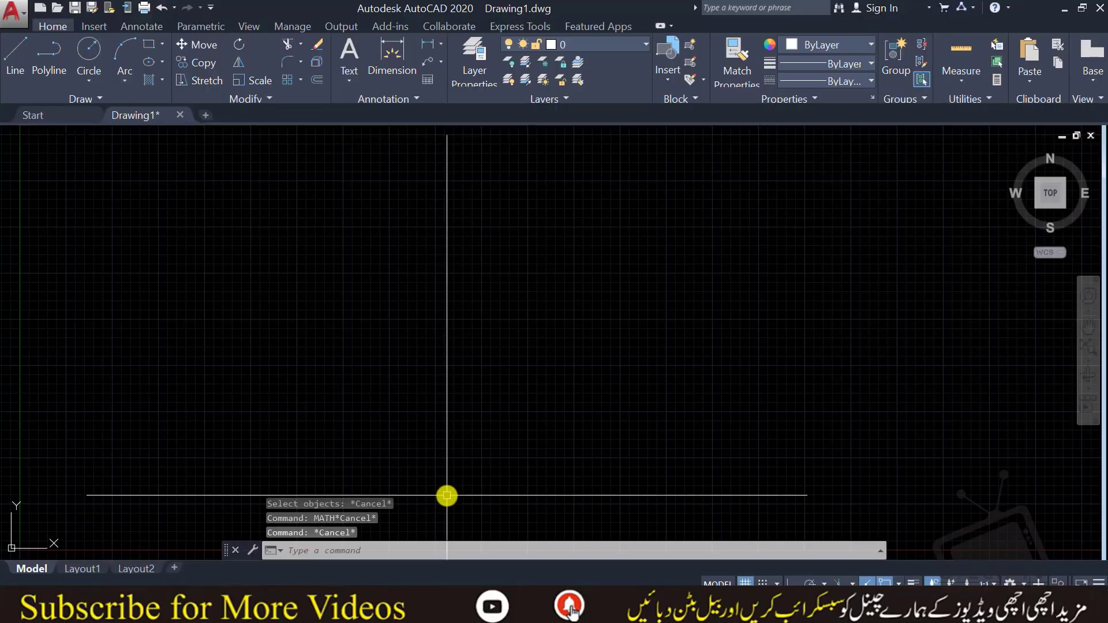
pyautogui.write('TR')
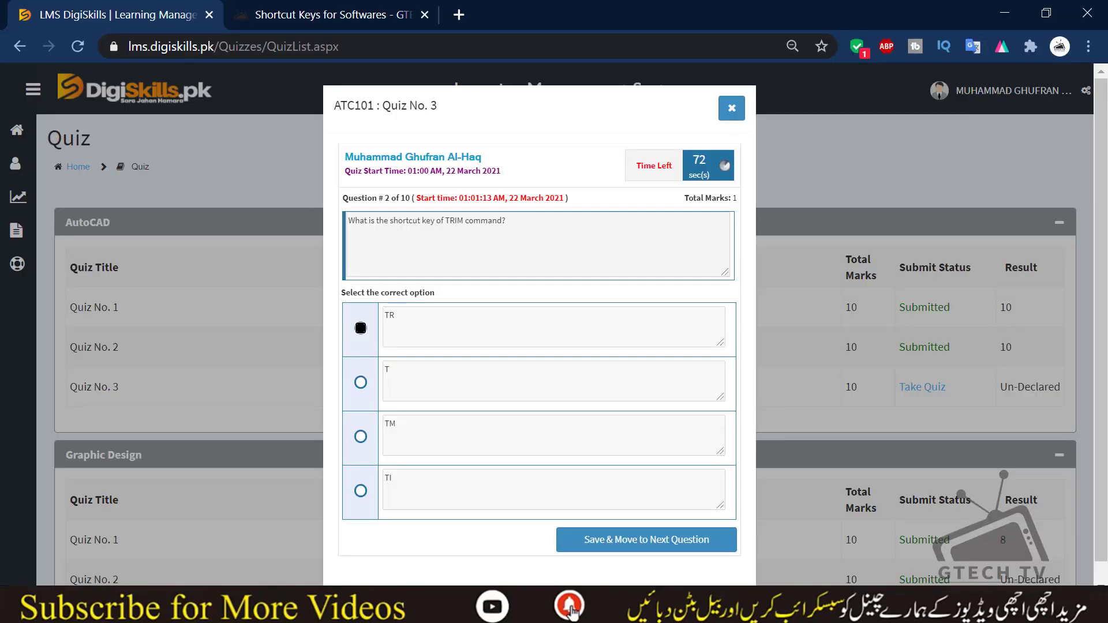
pyautogui.click(615, 545)
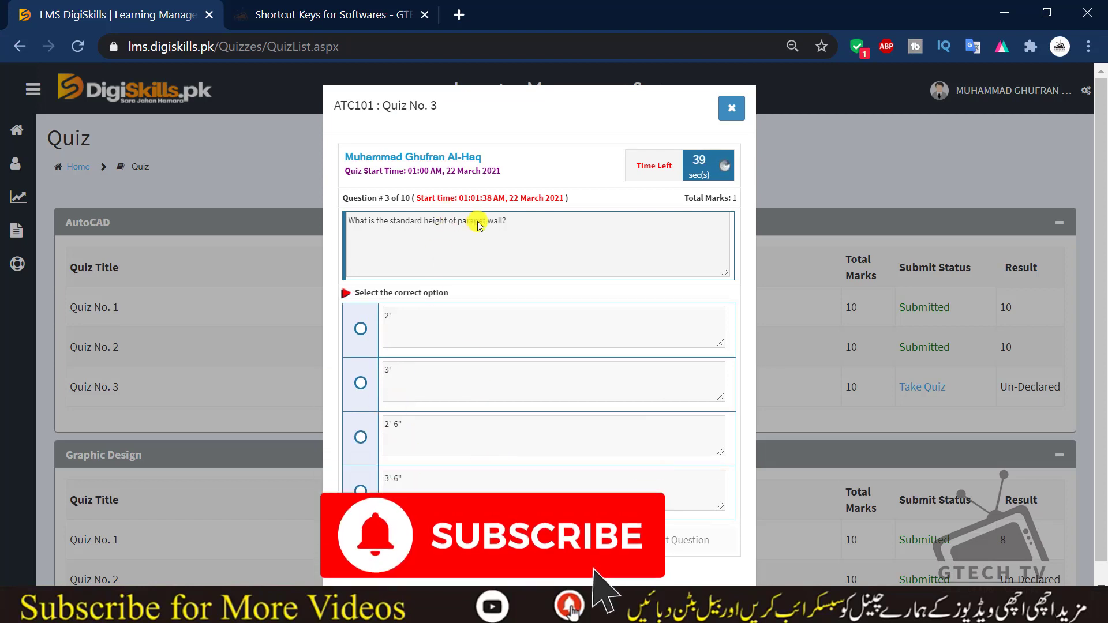
pyautogui.click(360, 440)
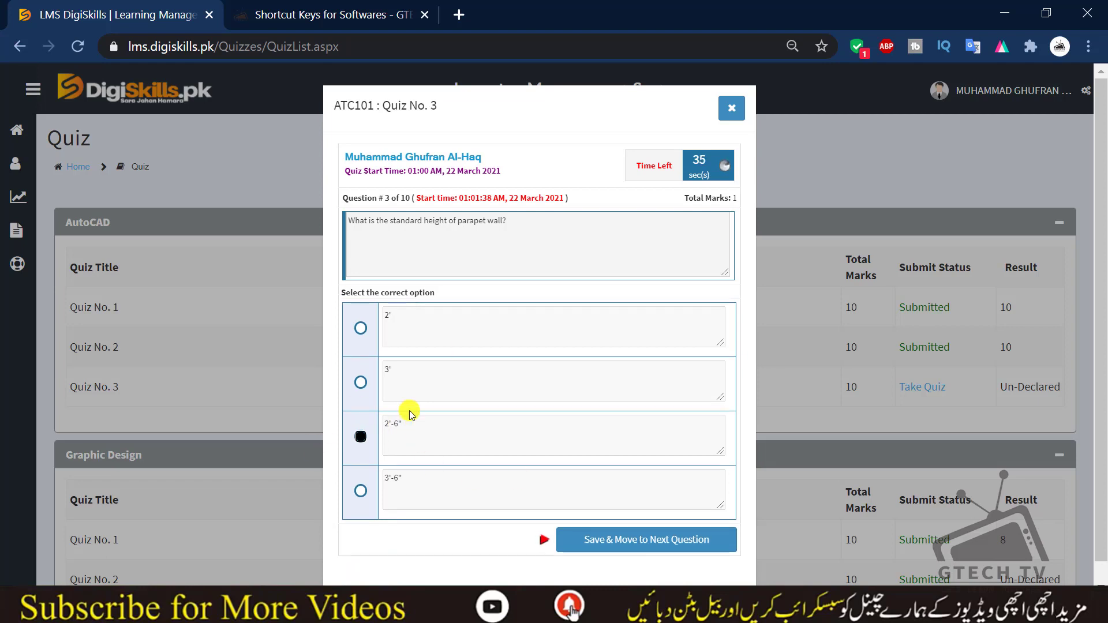
pyautogui.click(640, 539)
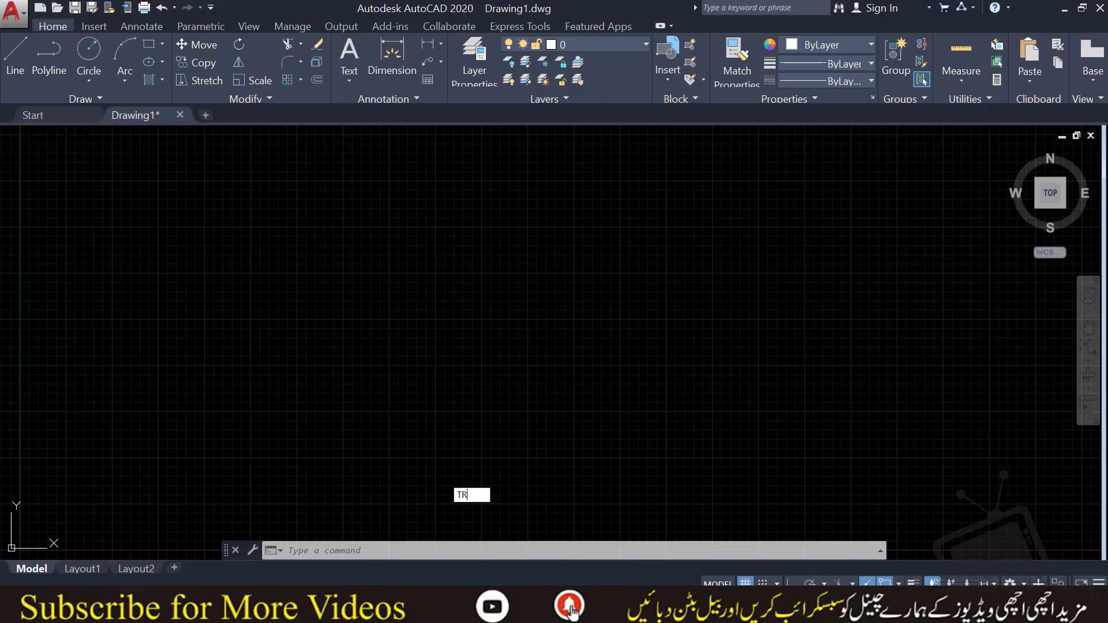
# - Test L in AutoCAD and pick the first option, LI, for the LIST question
pyautogui.press('Escape')
pyautogui.write('l')
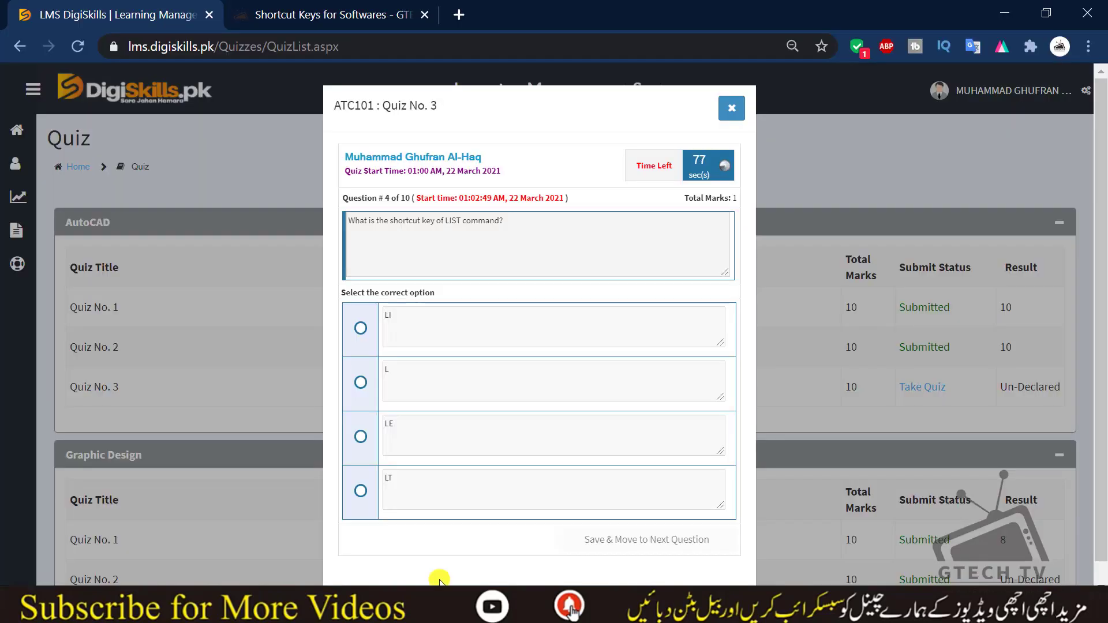
pyautogui.click(358, 327)
# - Save the first option for question 4, then bring AutoCAD's Drawing1 forward for question 5
pyautogui.click(359, 329)
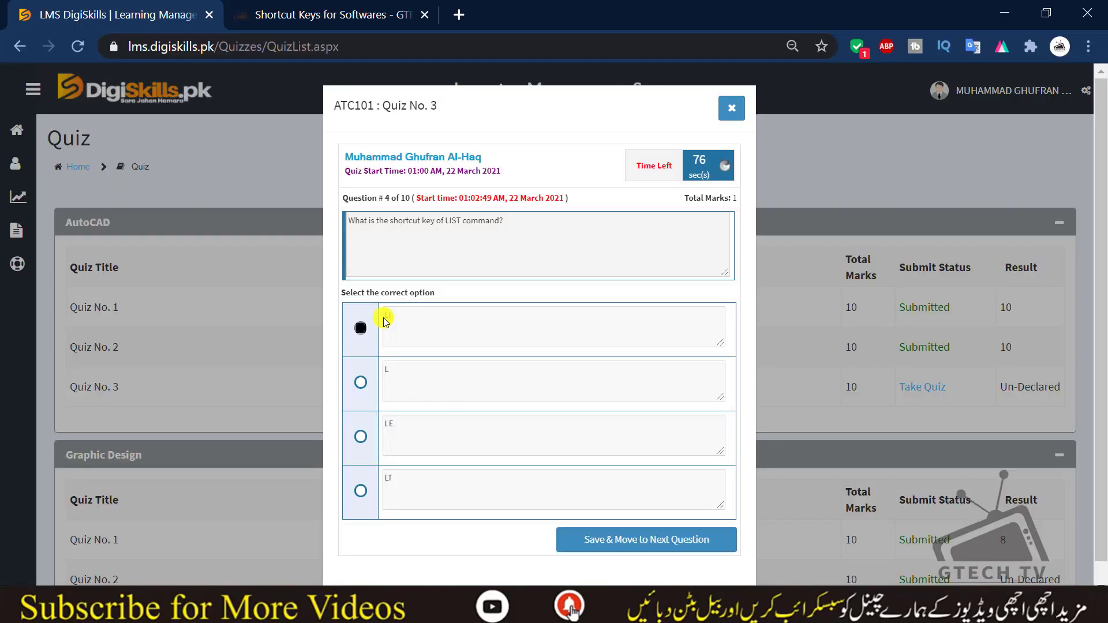
pyautogui.click(666, 541)
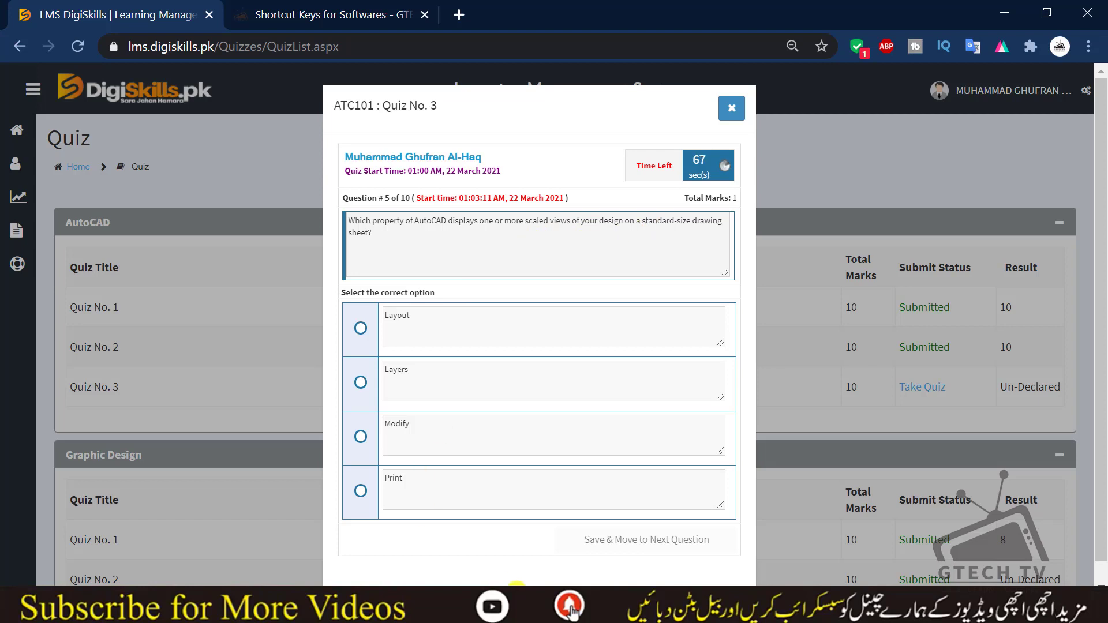
pyautogui.click(572, 610)
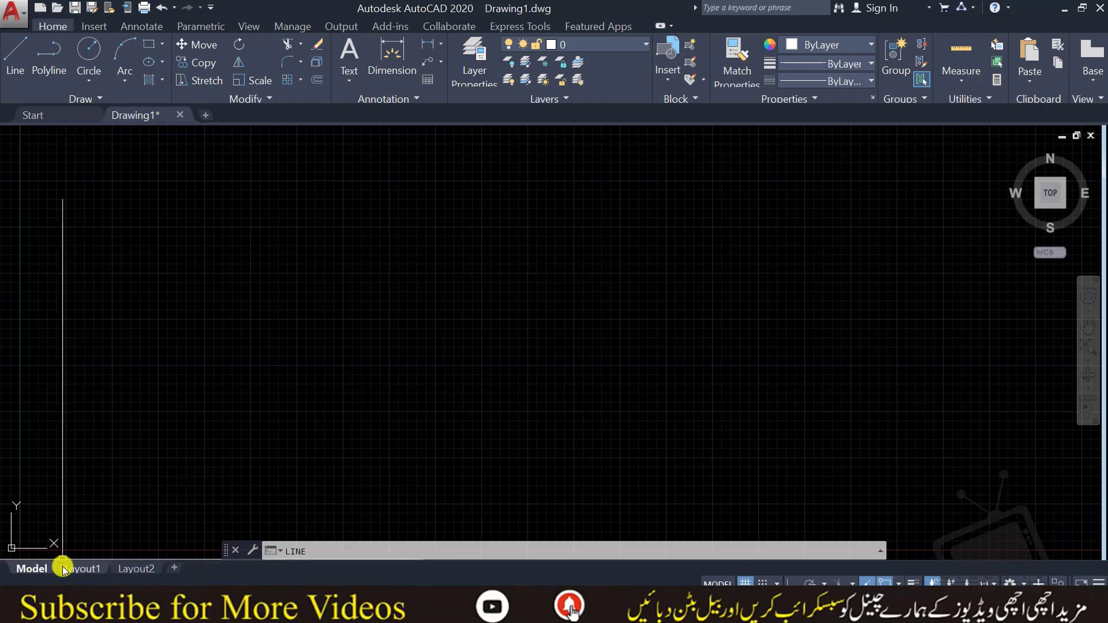
# - Compare the Layout1 paper sheet with model space in Drawing1, ending back on Layout1
pyautogui.click(83, 568)
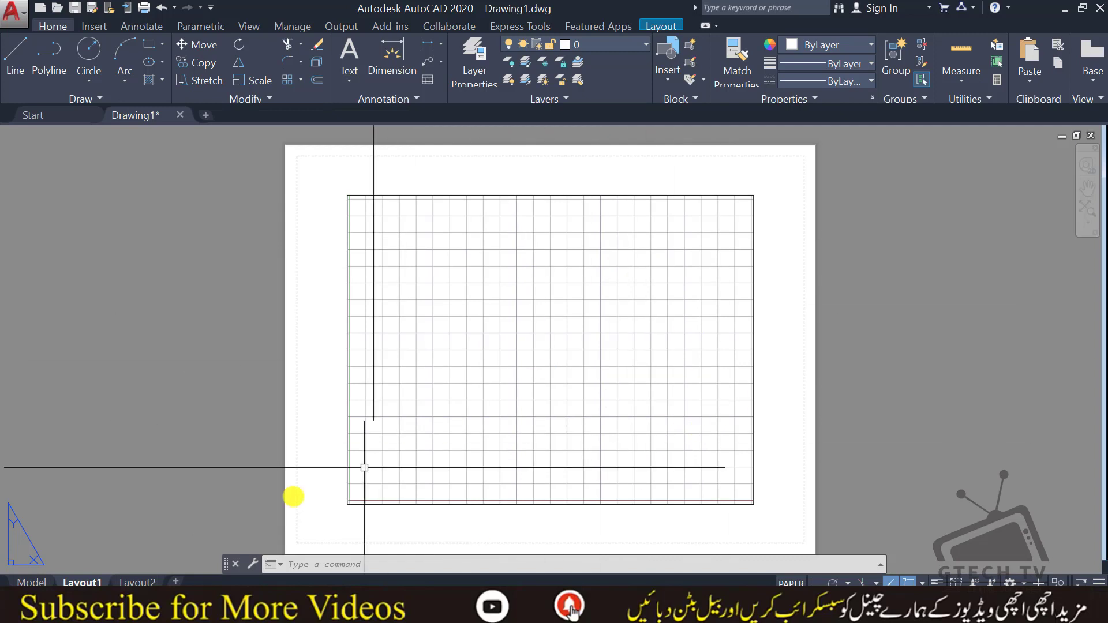
pyautogui.click(32, 582)
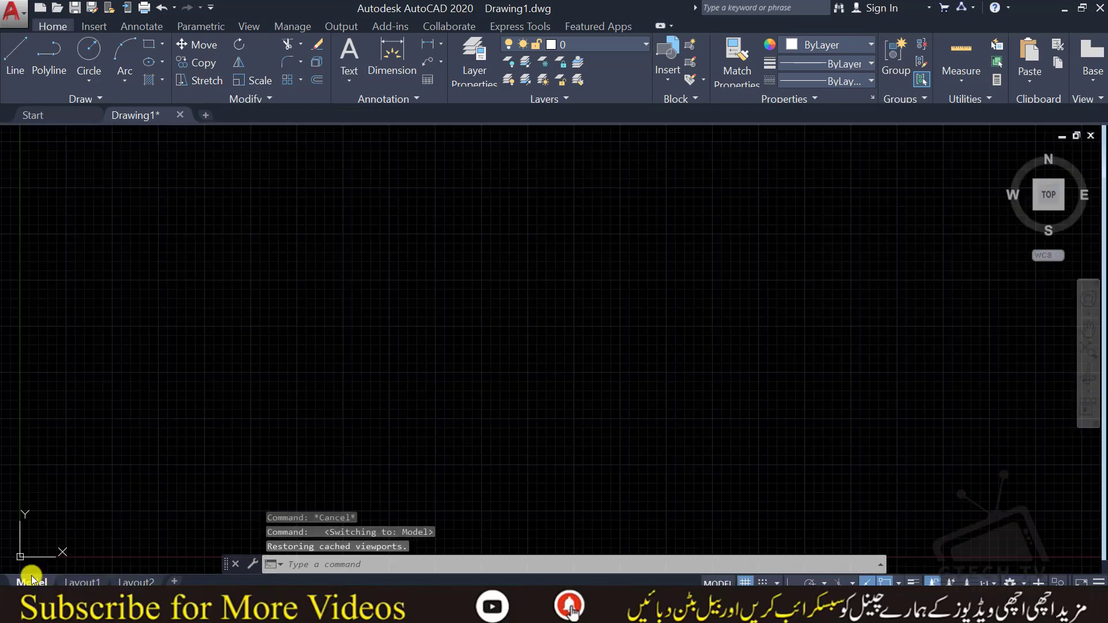
pyautogui.scroll(-5, 267, 276)
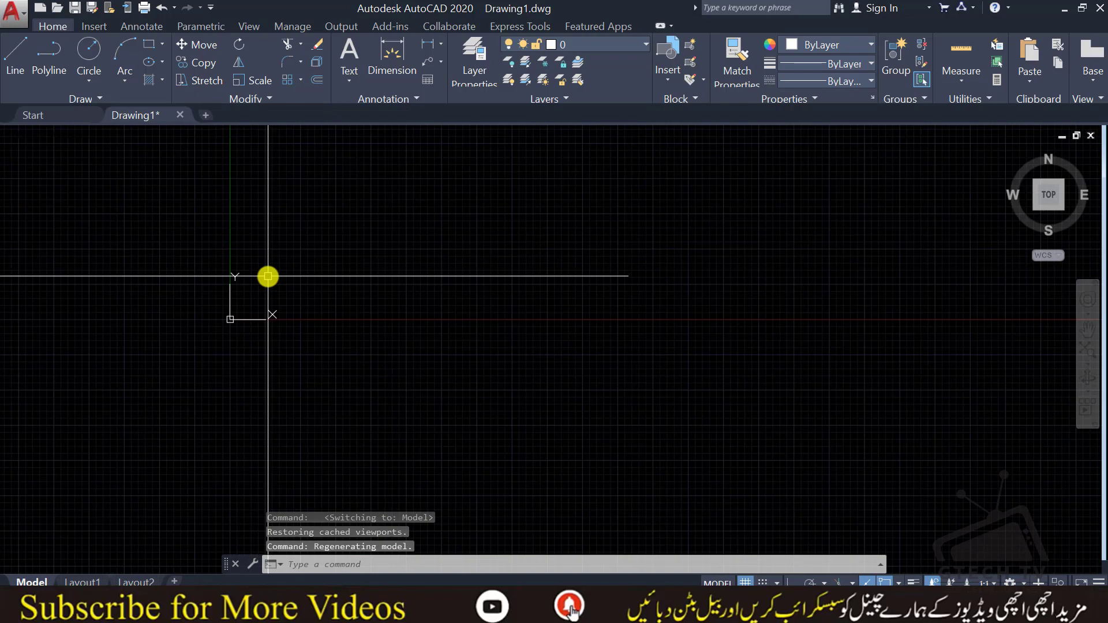
pyautogui.moveTo(407, 148); pyautogui.dragTo(602, 289)
pyautogui.click(602, 289)
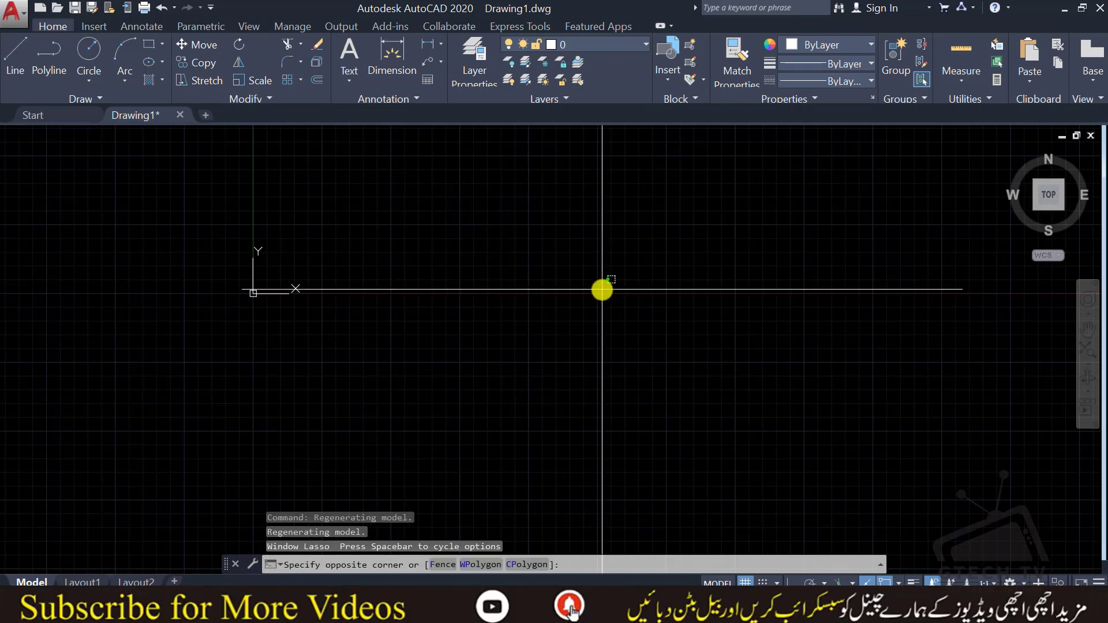
pyautogui.click(449, 197)
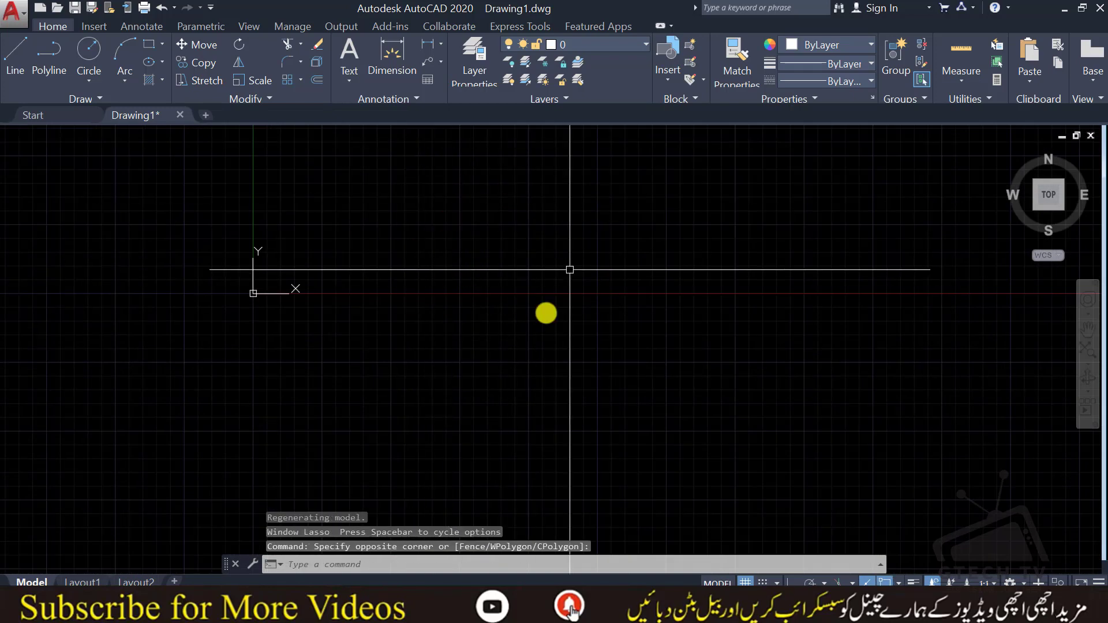
pyautogui.click(87, 581)
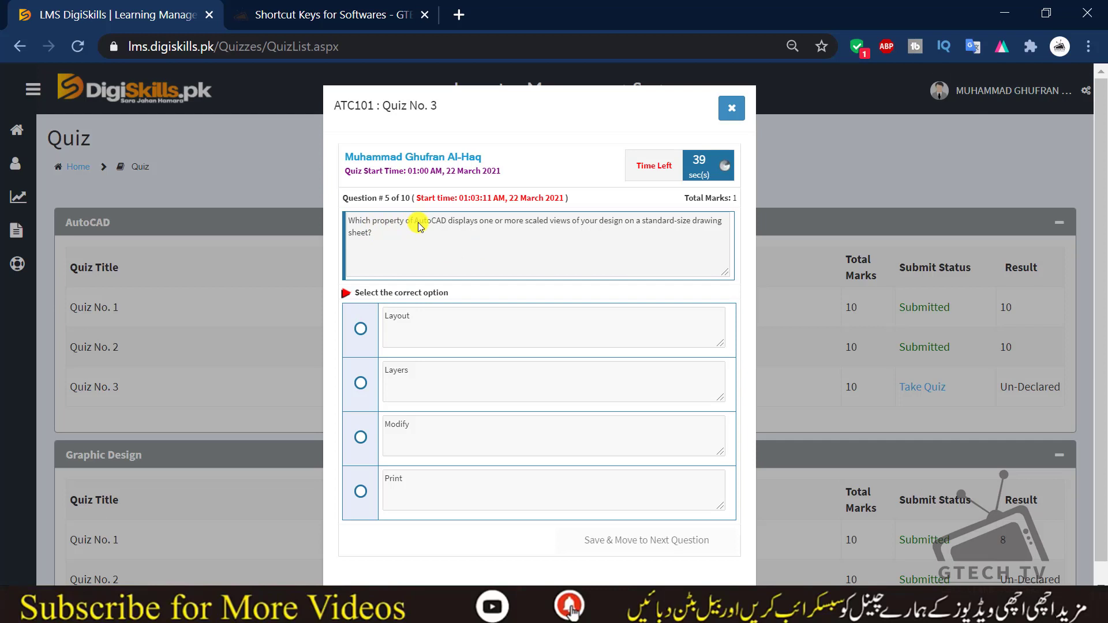
# - Save Layout as the answer to question 5, then put AutoCAD back in model space
pyautogui.moveTo(500, 226); pyautogui.dragTo(654, 228)
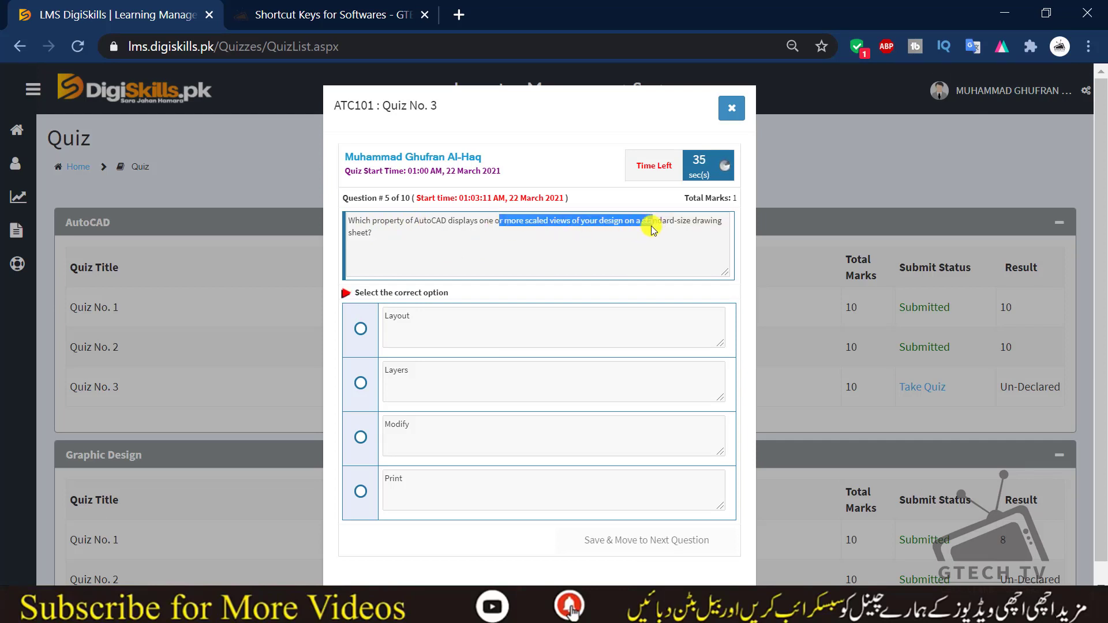
pyautogui.click(651, 227)
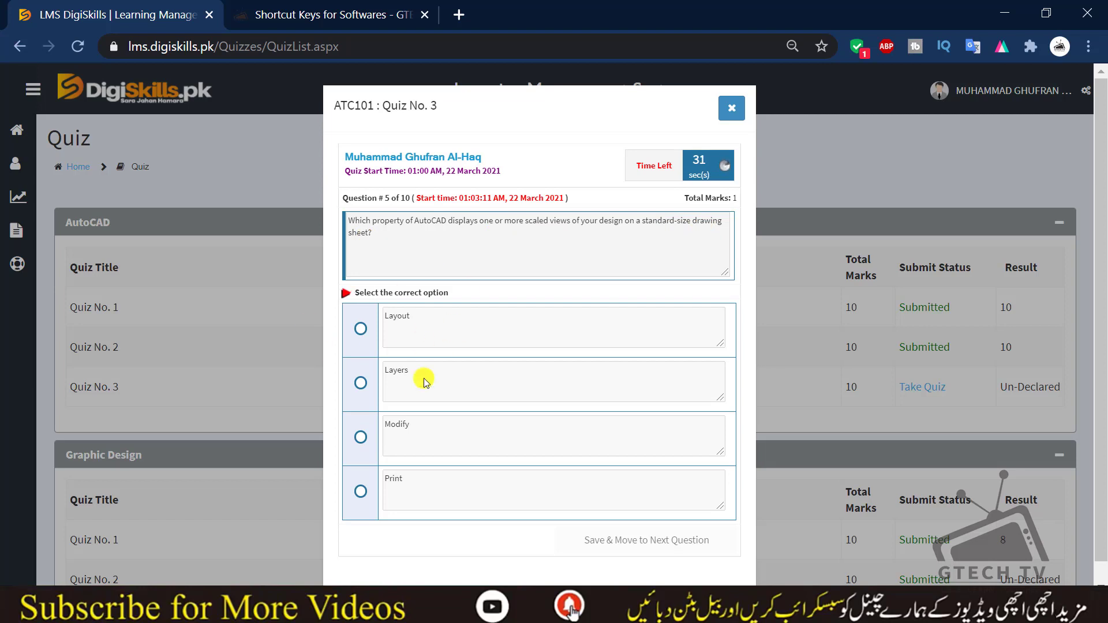
pyautogui.click(361, 329)
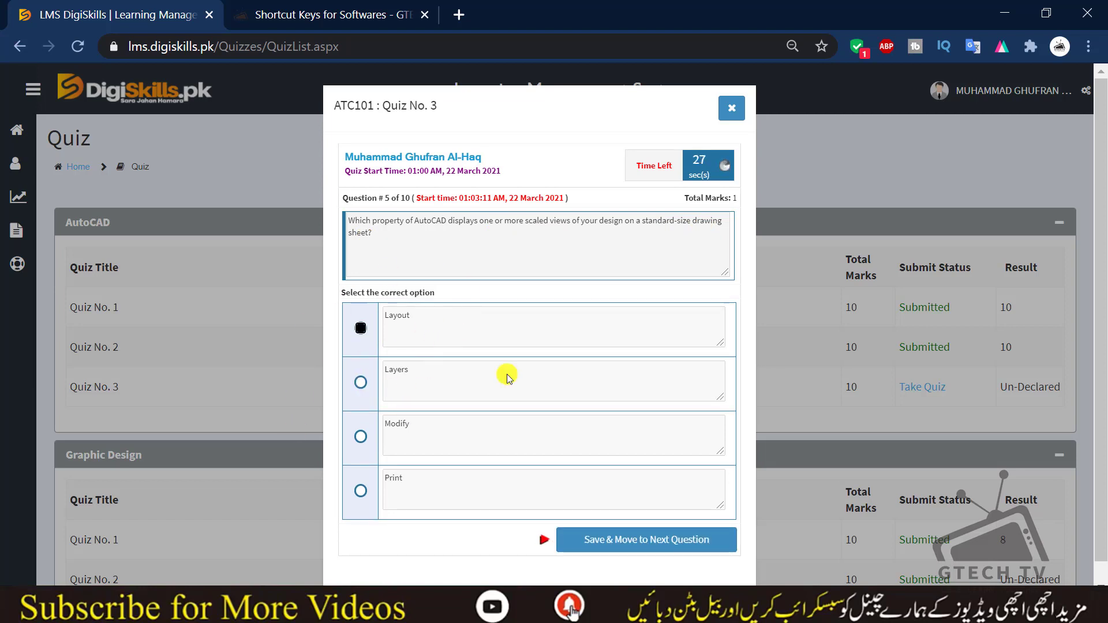
pyautogui.click(649, 538)
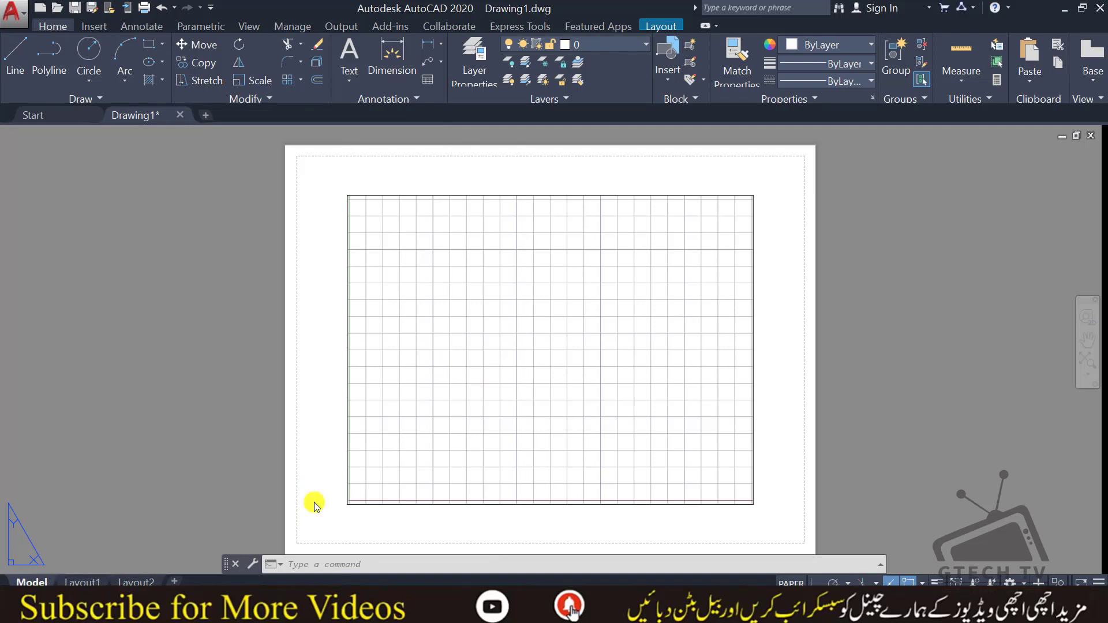
pyautogui.click(35, 582)
# - Cancel any active command and type CHA to confirm the CHAMFER shortcut
pyautogui.press('Escape')
pyautogui.press('Escape')
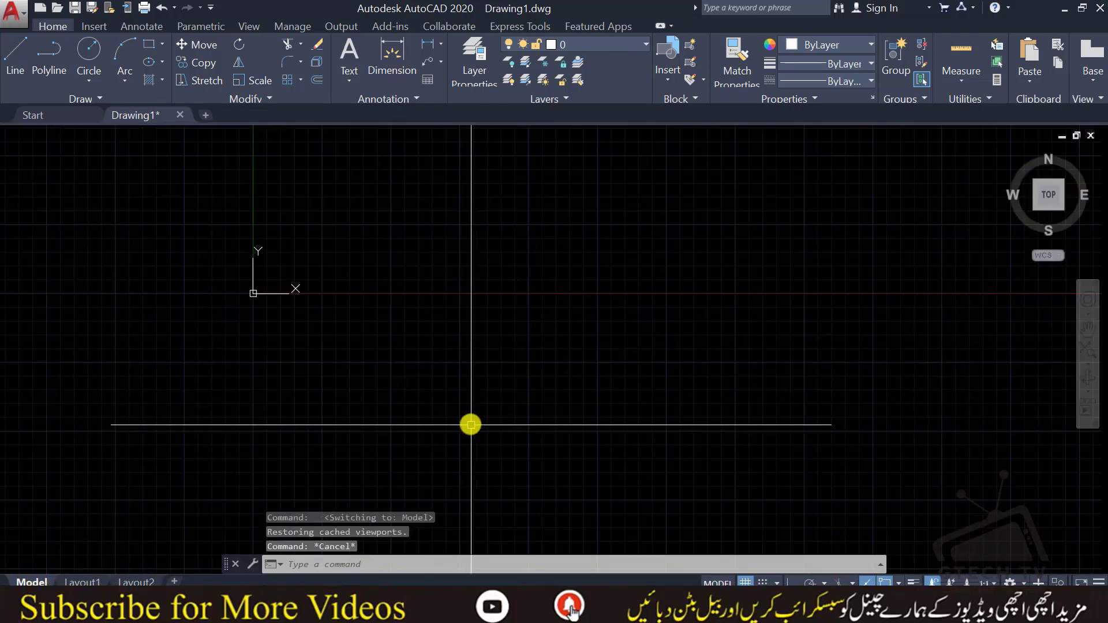
pyautogui.write('ch')
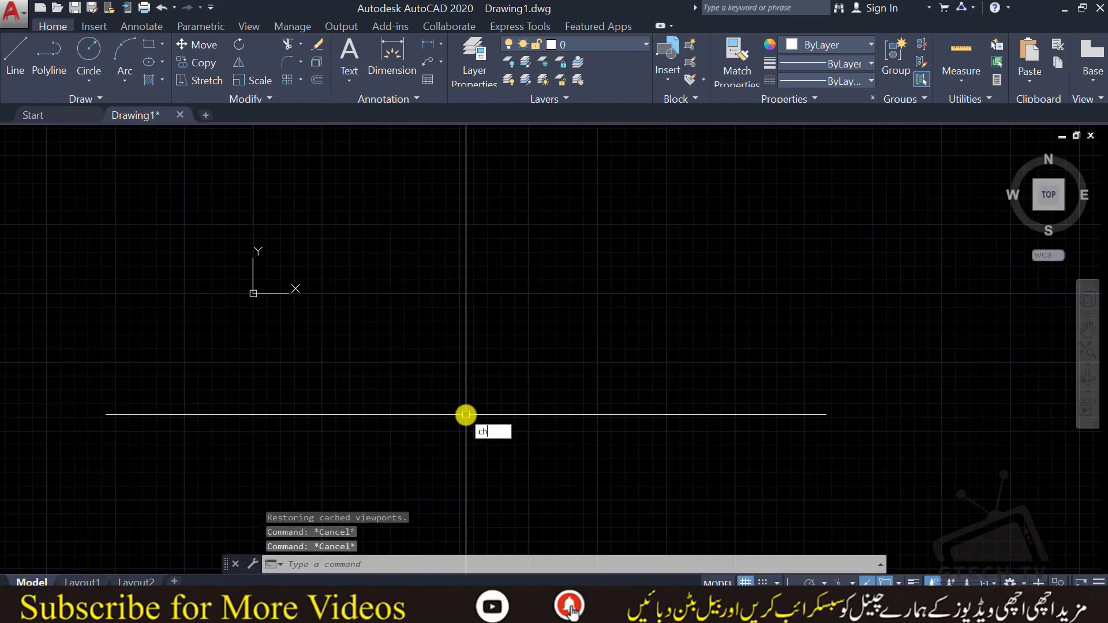
pyautogui.write('a')
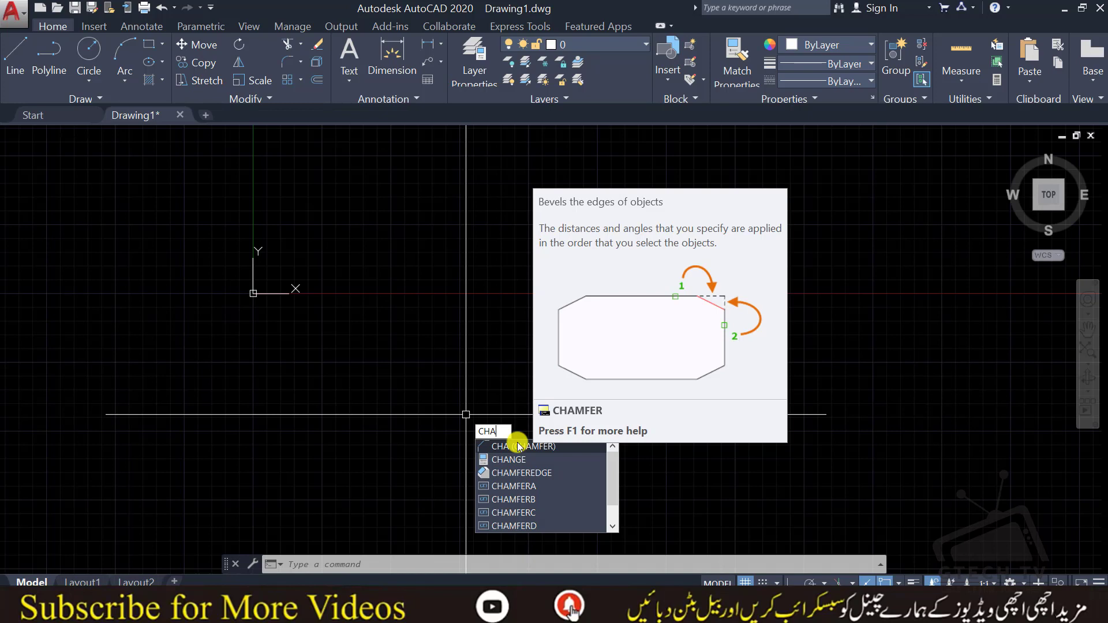
# - Back in the quiz, select CHA for the CHAMFER question and save it
pyautogui.hotkey('alt', 'Tab')
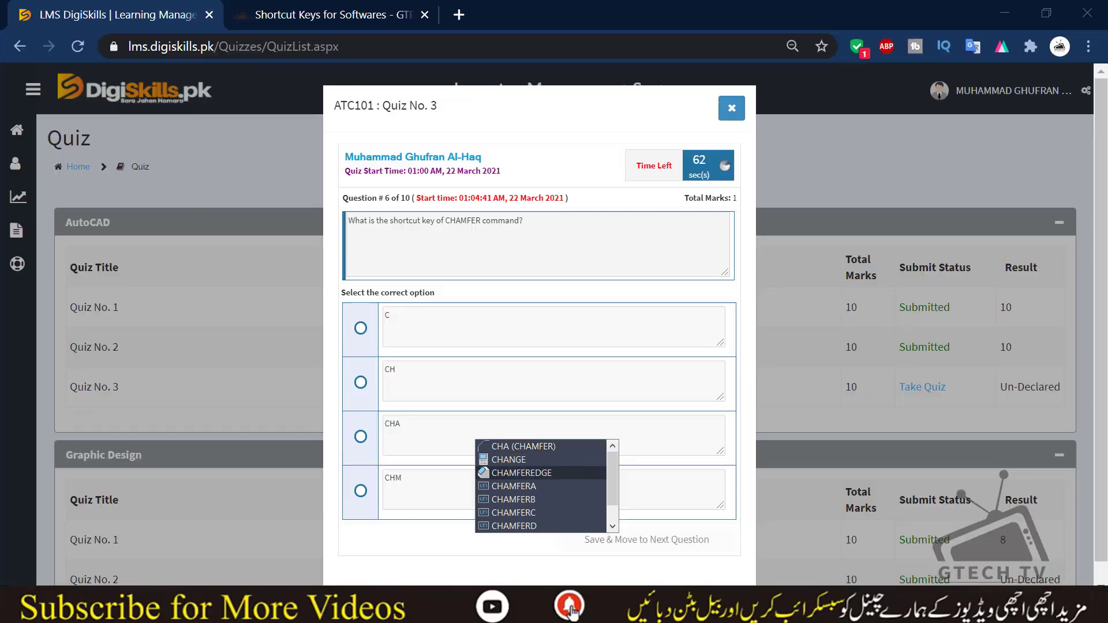
pyautogui.click(359, 440)
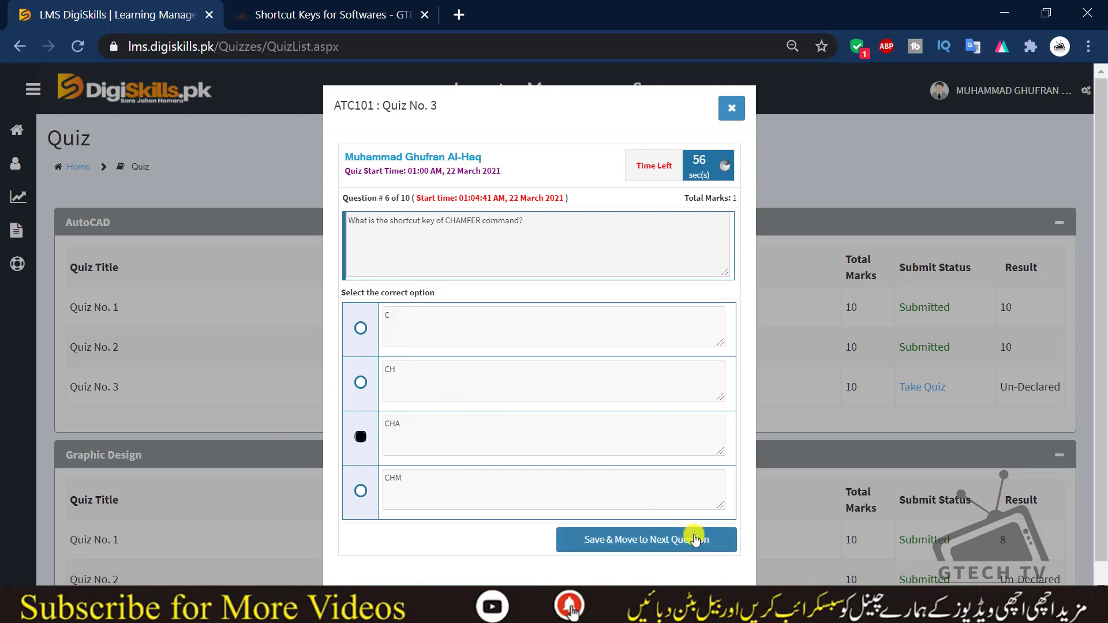
pyautogui.click(660, 544)
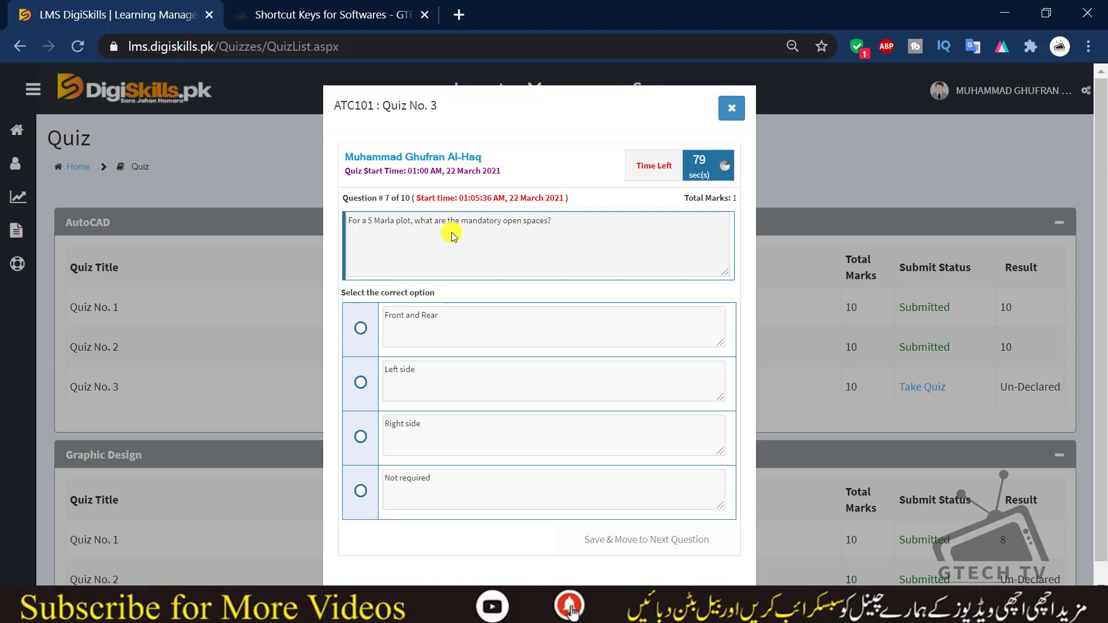
# - Reread question 7 about mandatory open spaces, then bring the Autocad shortcuts folder forward
pyautogui.moveTo(460, 221); pyautogui.dragTo(570, 221)
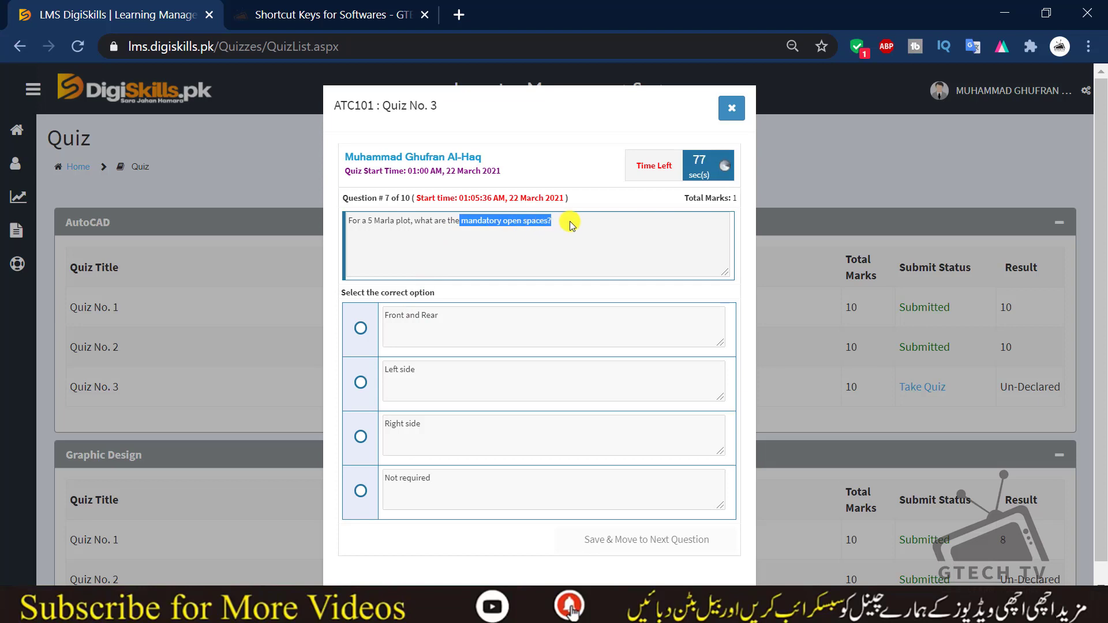
pyautogui.doubleClick(570, 220)
pyautogui.click(420, 245)
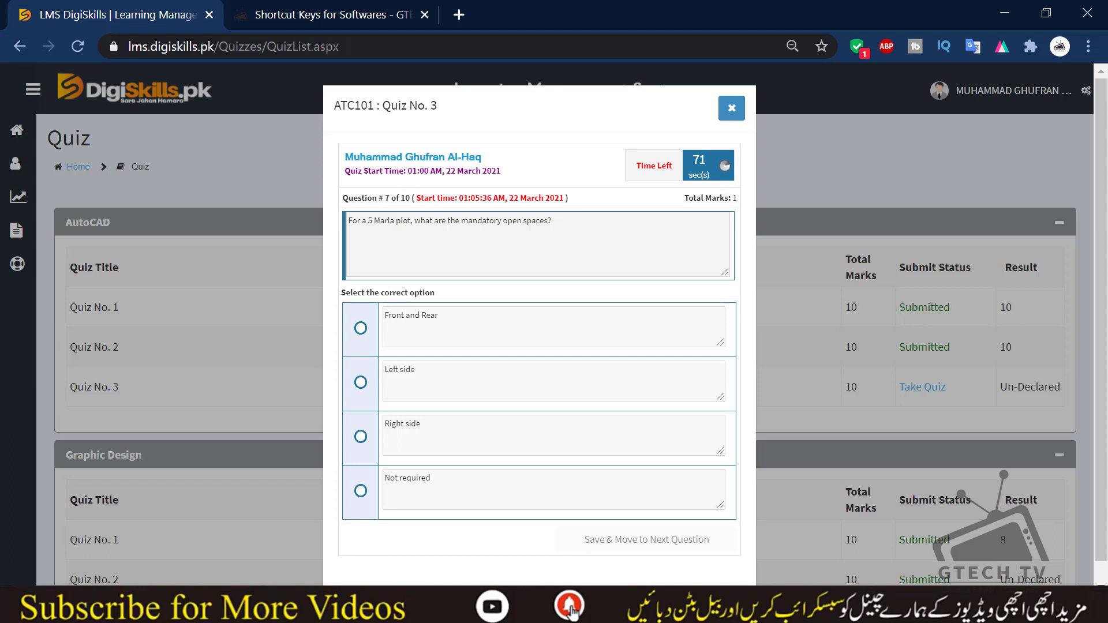
pyautogui.click(369, 536)
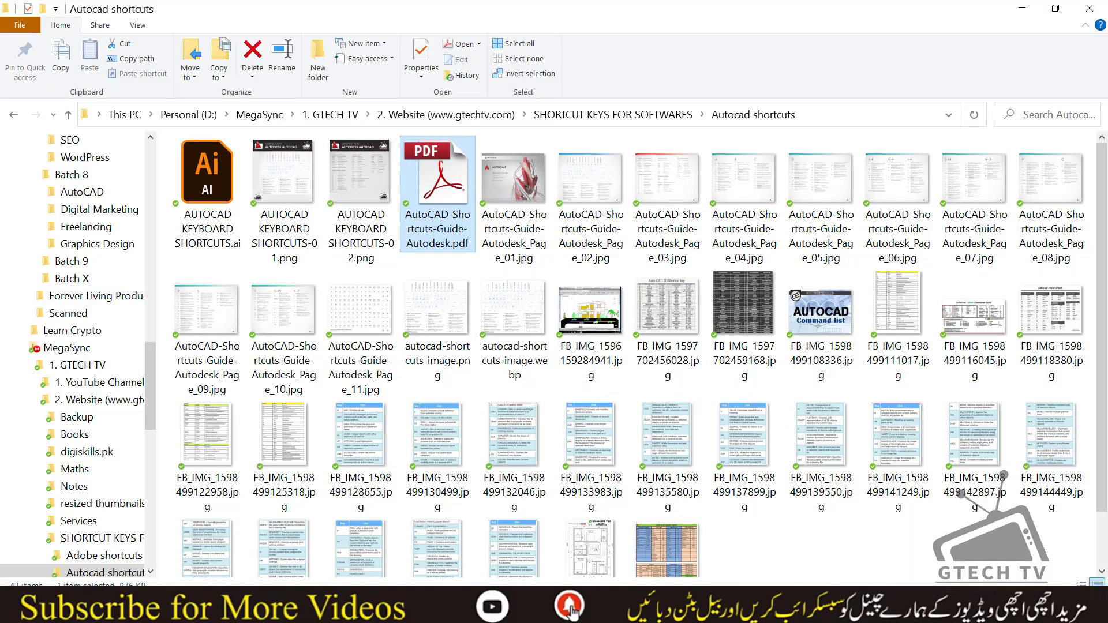
# - Scroll the File Explorer navigation pane to browse the AutoCAD reference material
pyautogui.moveTo(151, 277); pyautogui.dragTo(152, 188)
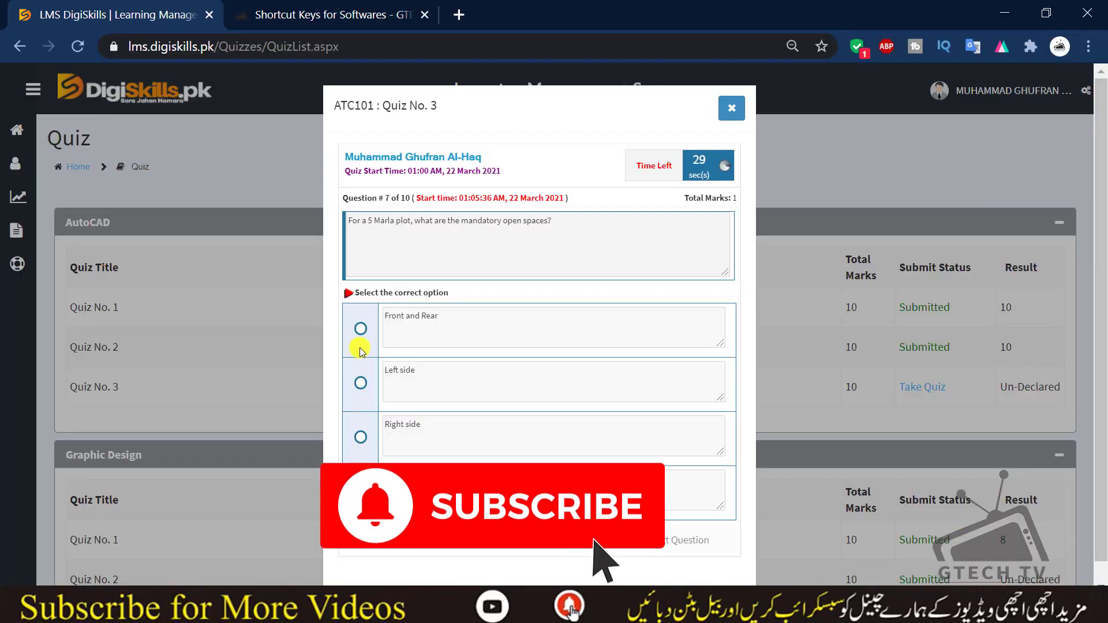
# - Answer question 7 with 'Front and Rear', save it, and switch to AutoCAD's Drawing1
pyautogui.click(361, 326)
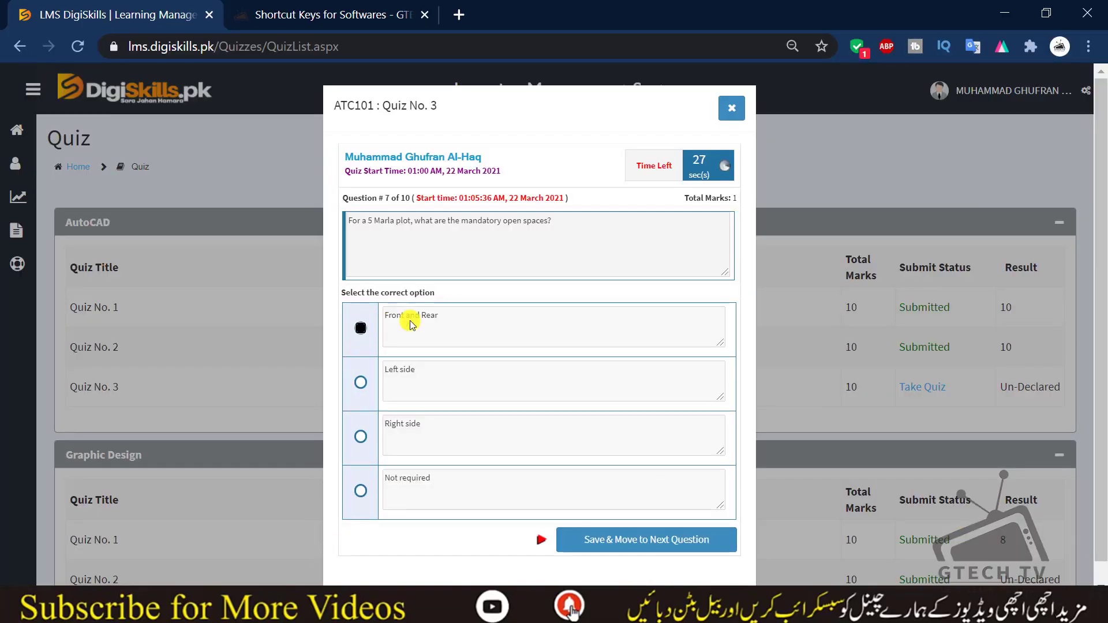
pyautogui.click(682, 545)
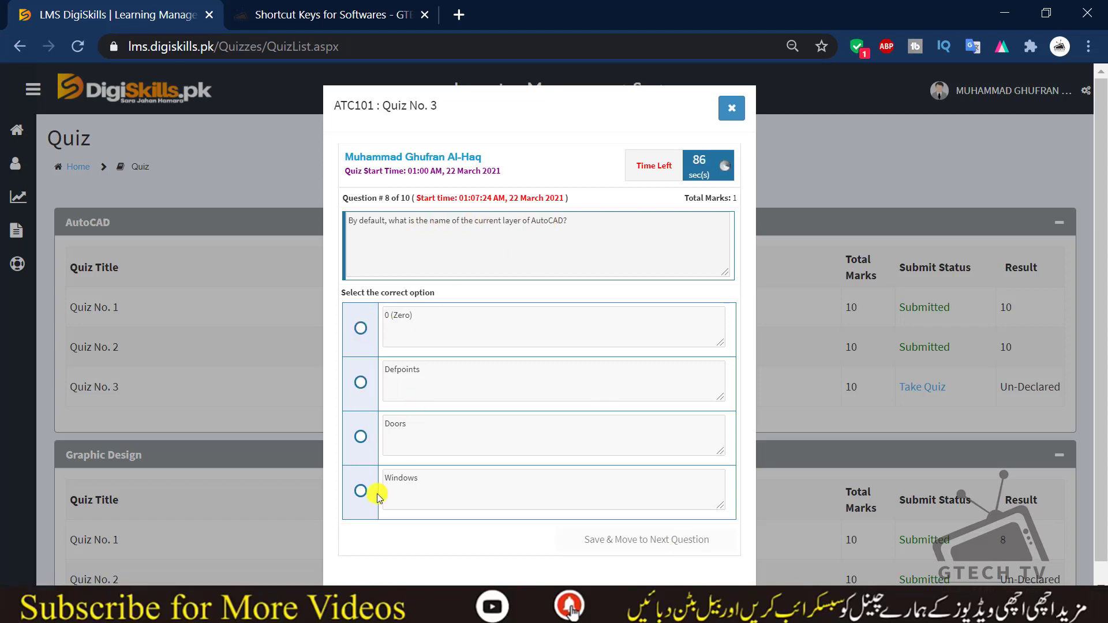
pyautogui.hotkey('alt', 'Tab')
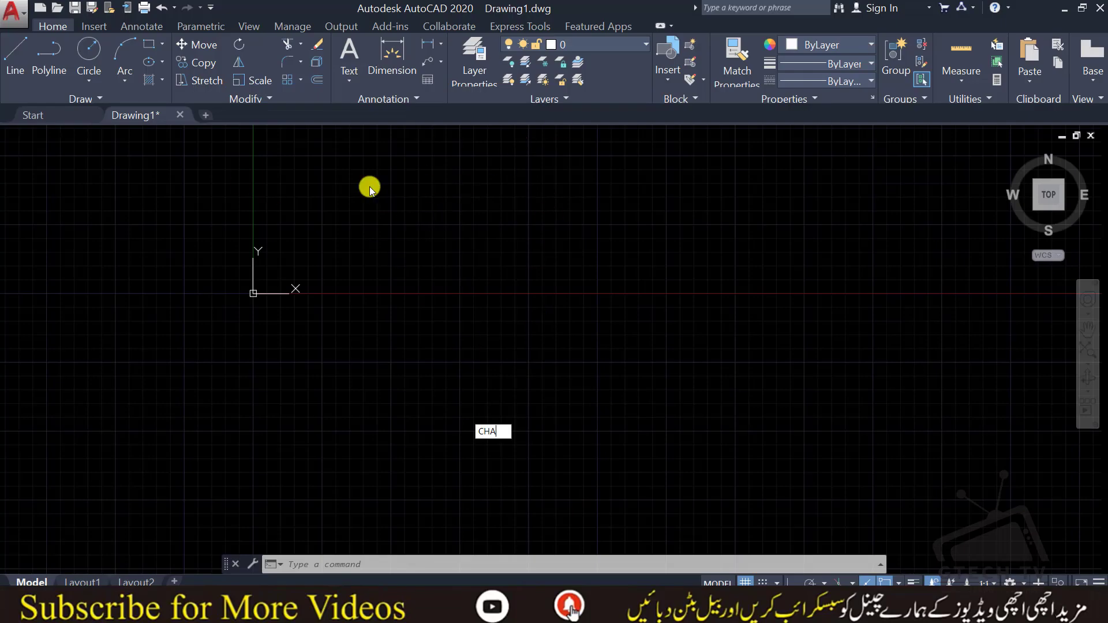
# - Confirm in the Layers list that 0 is the drawing's only and current layer, then return to the quiz
pyautogui.press('Escape')
pyautogui.press('Escape')
pyautogui.press('Escape')
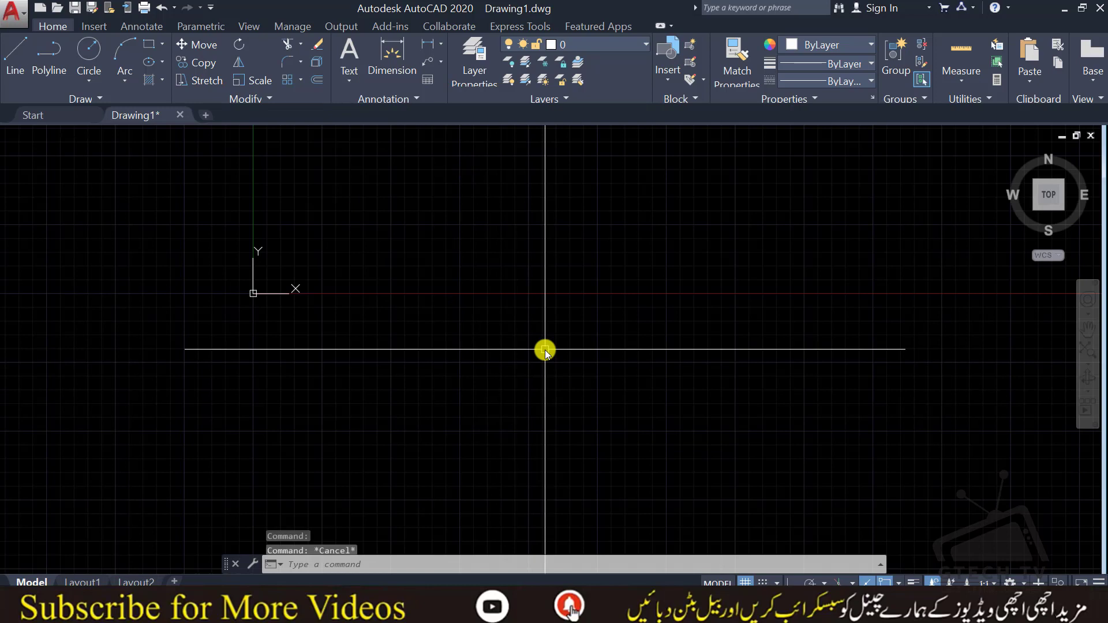
pyautogui.click(480, 63)
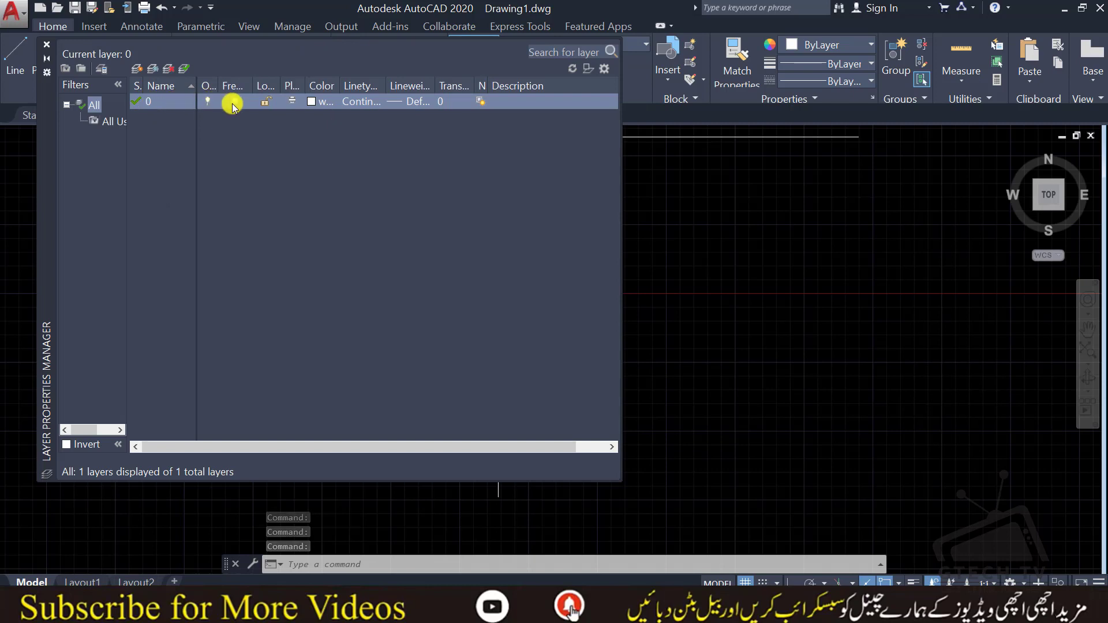
pyautogui.click(47, 45)
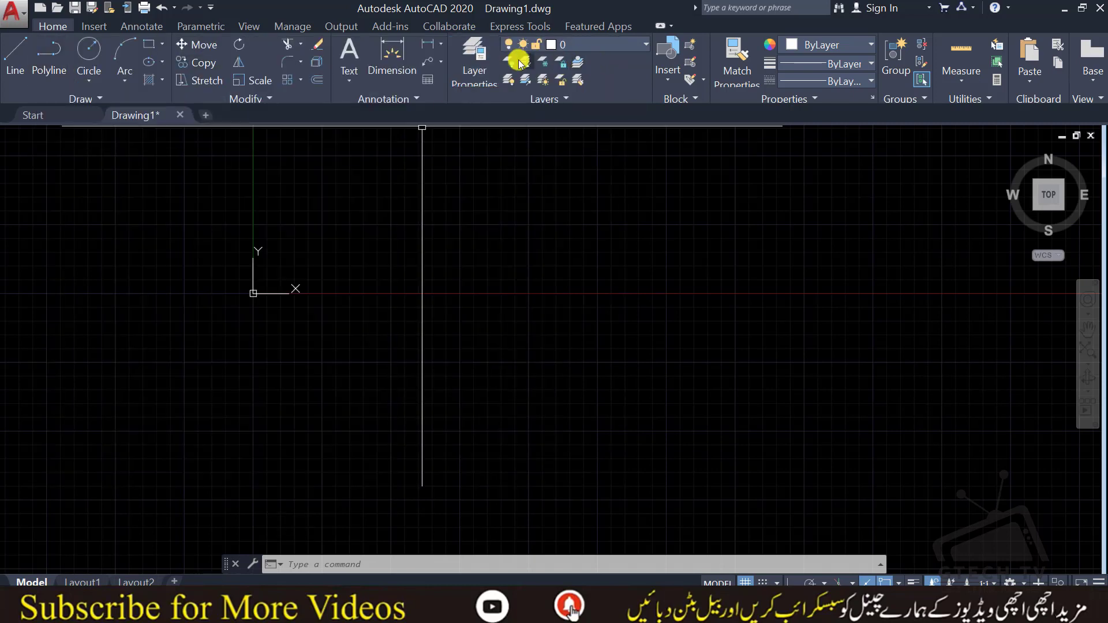
pyautogui.click(558, 46)
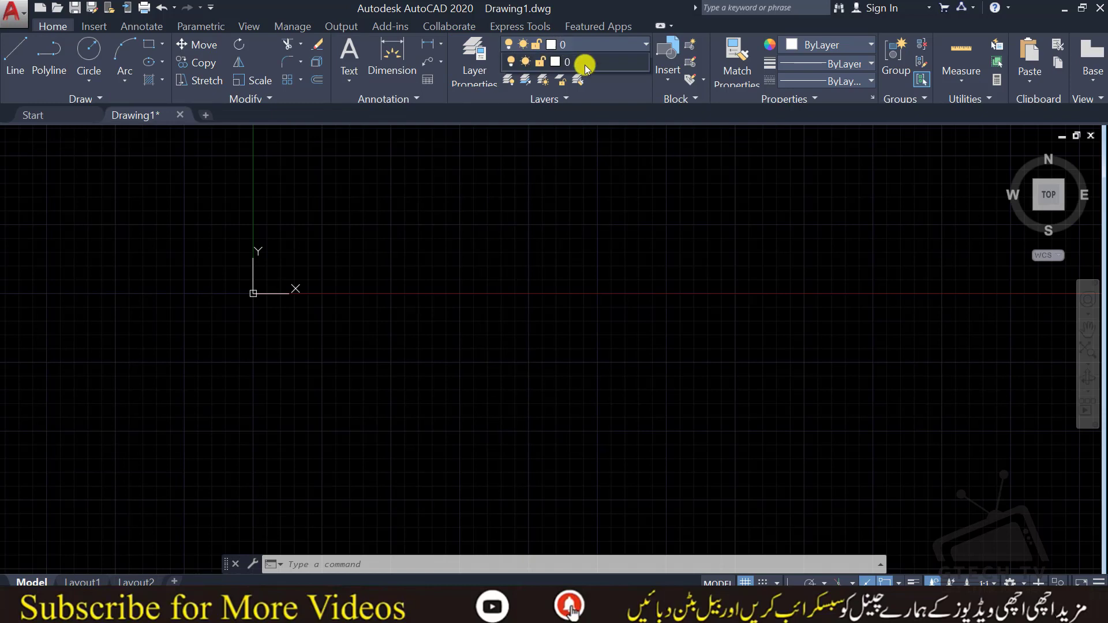
pyautogui.click(487, 246)
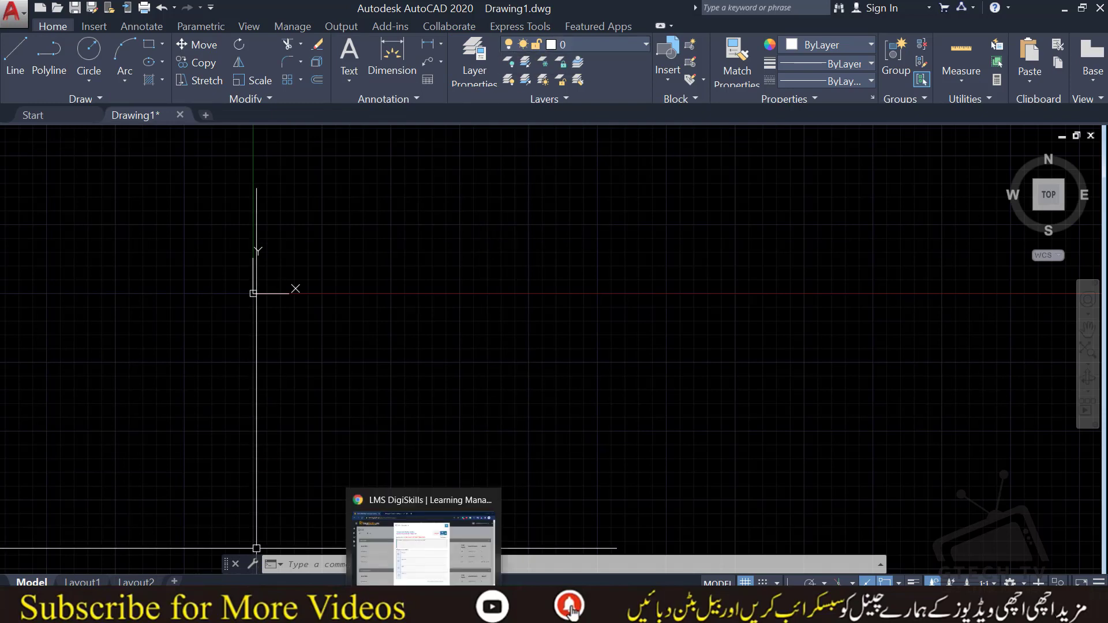
pyautogui.click(424, 536)
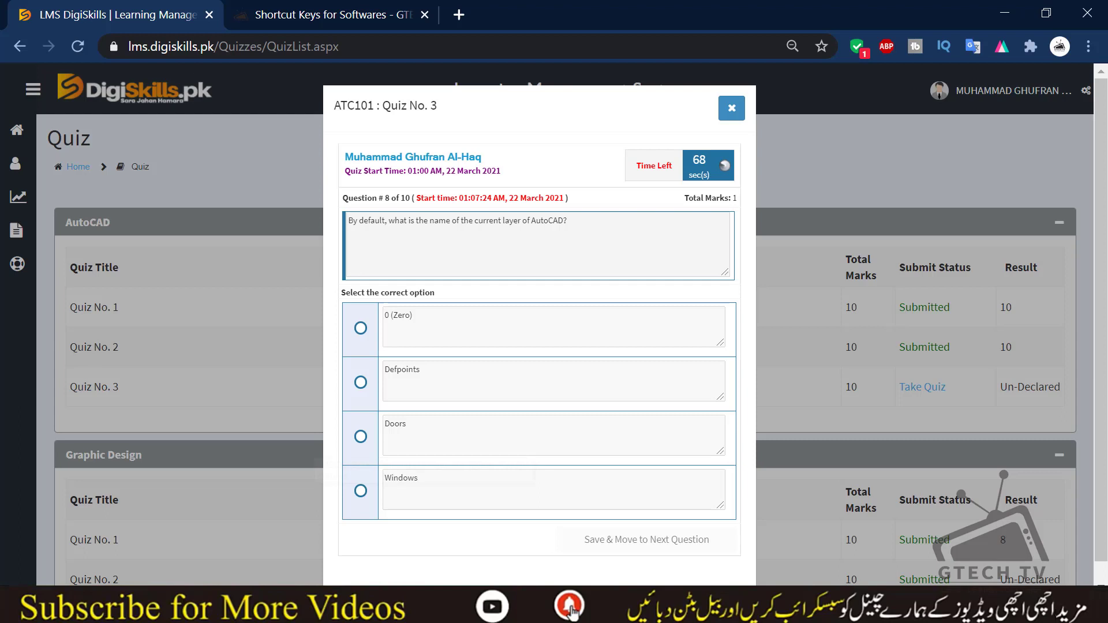
# - Choose '0 (Zero)' for question 8 and save the answer
pyautogui.click(361, 329)
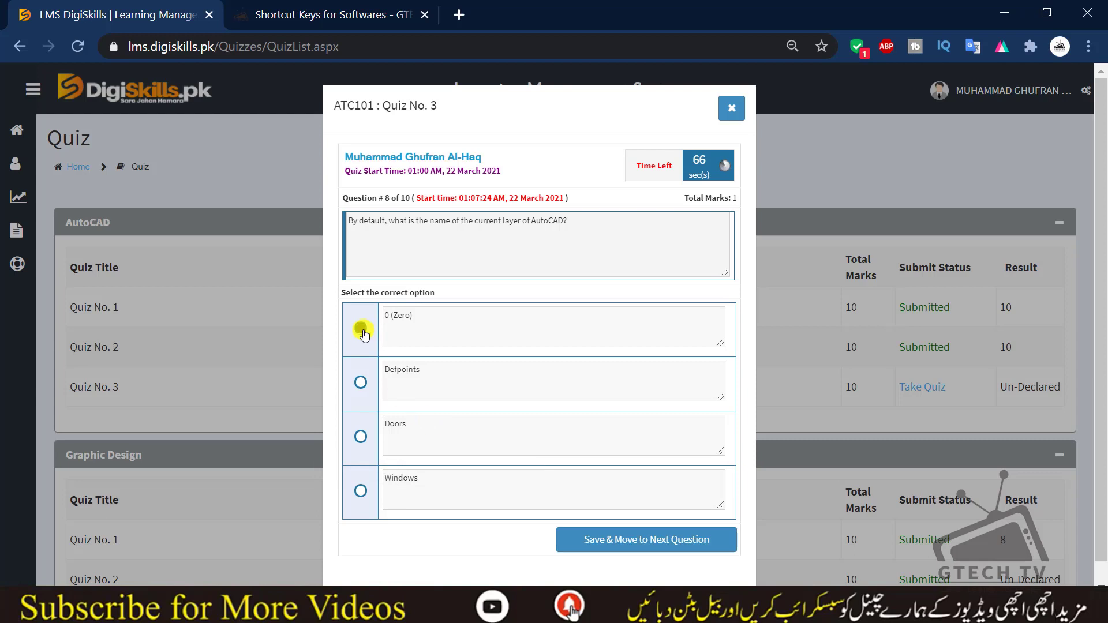
pyautogui.click(639, 535)
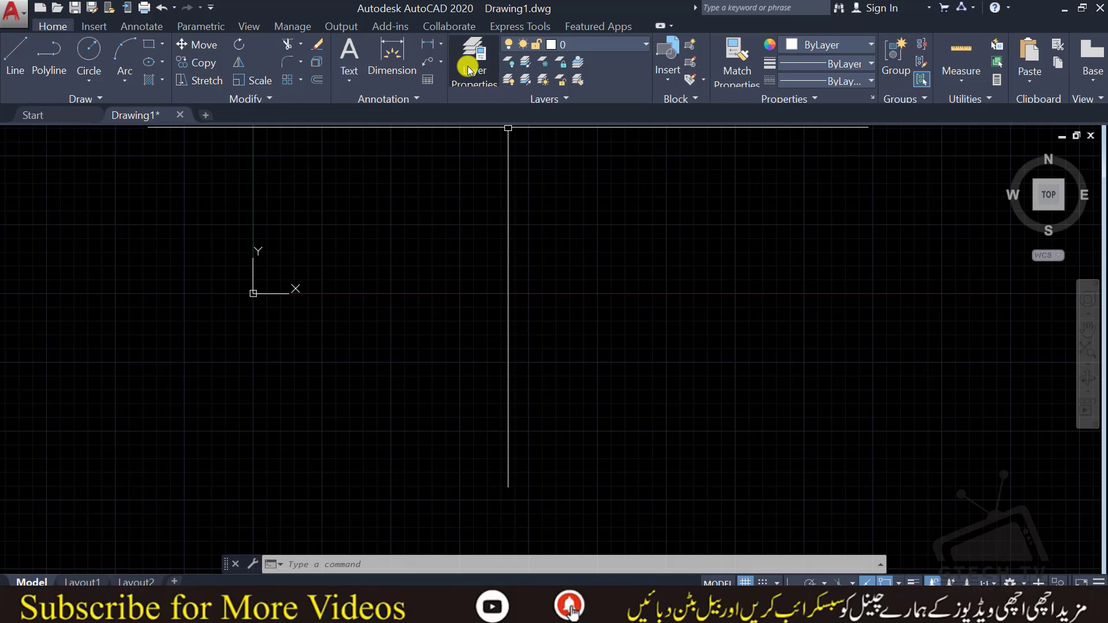
# - Check layer 0's On and Freeze columns, cancel turning it off, and return to the quiz
pyautogui.click(472, 67)
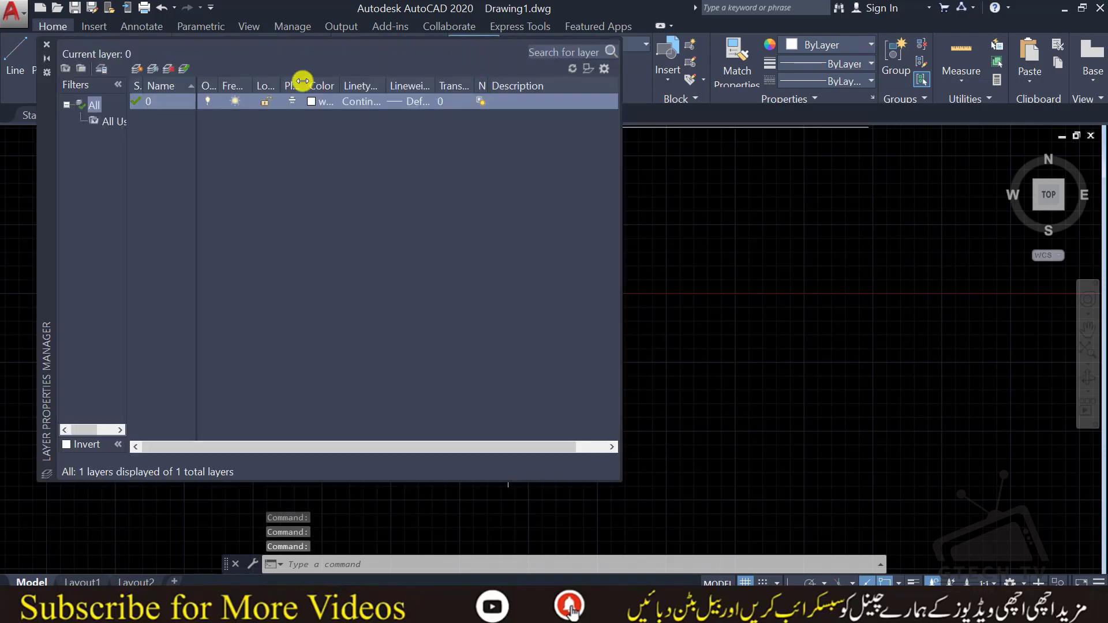
pyautogui.moveTo(215, 83); pyautogui.dragTo(235, 84)
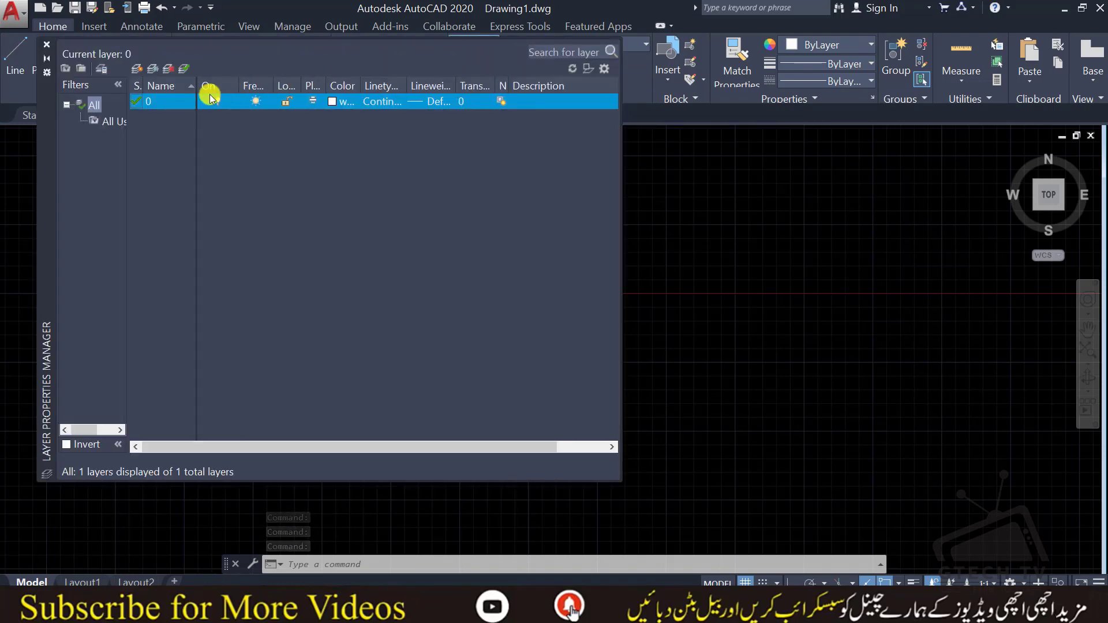
pyautogui.click(218, 103)
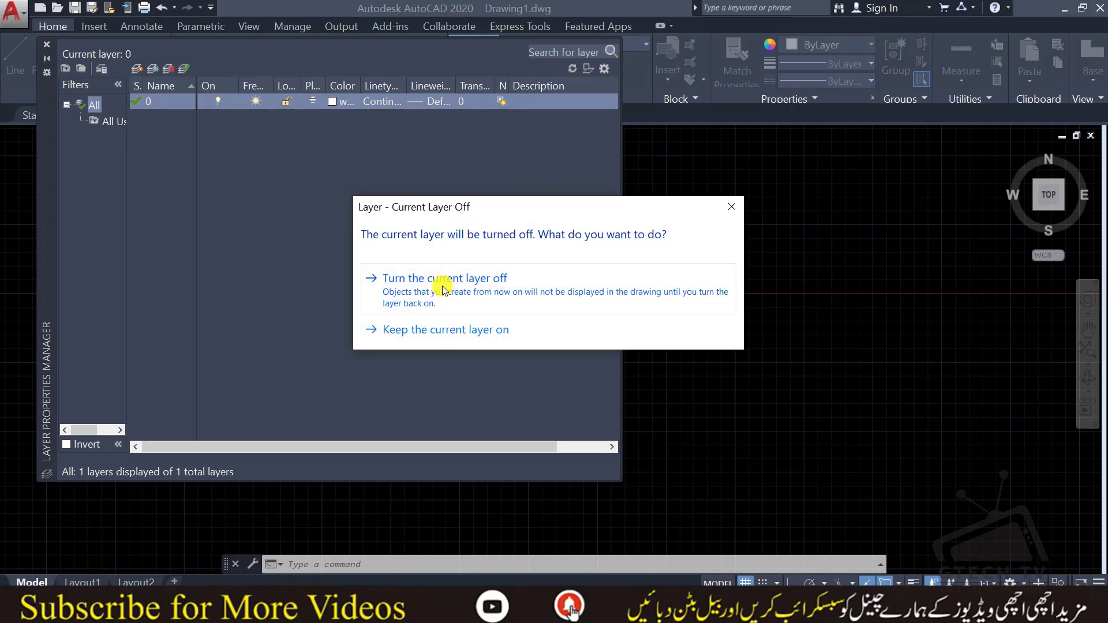
pyautogui.click(731, 207)
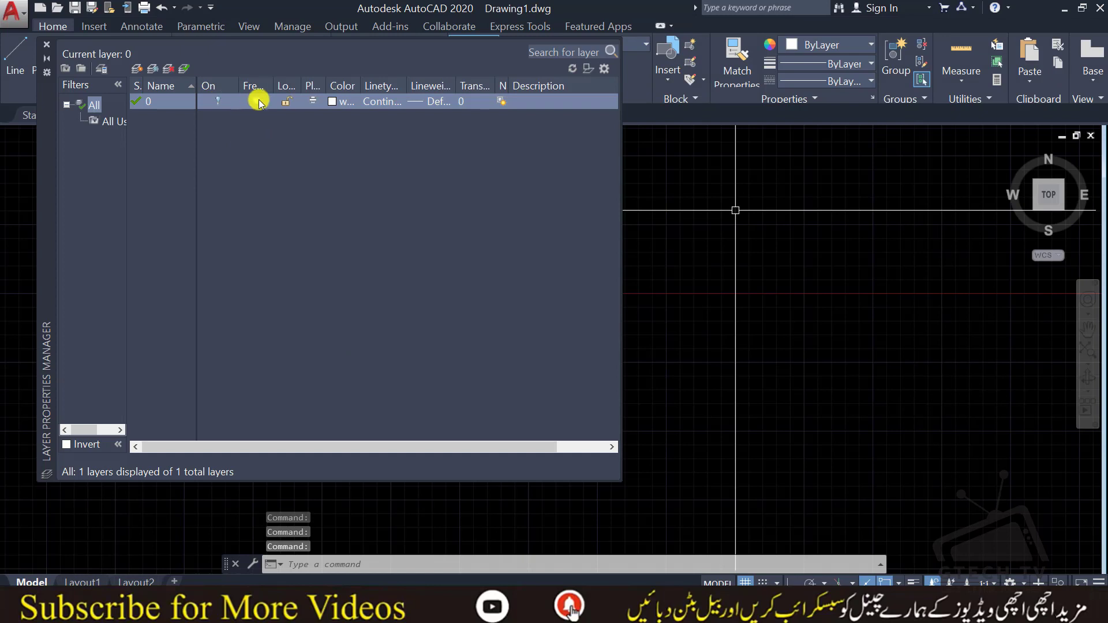
pyautogui.moveTo(273, 93); pyautogui.dragTo(310, 87)
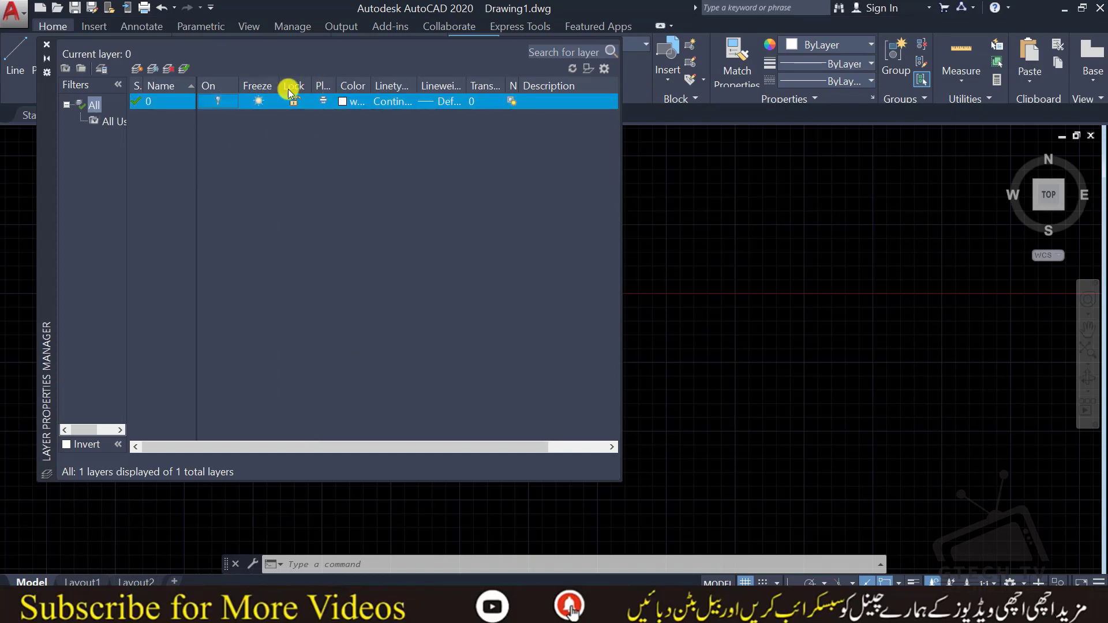
pyautogui.moveTo(425, 614)
pyautogui.click(424, 542)
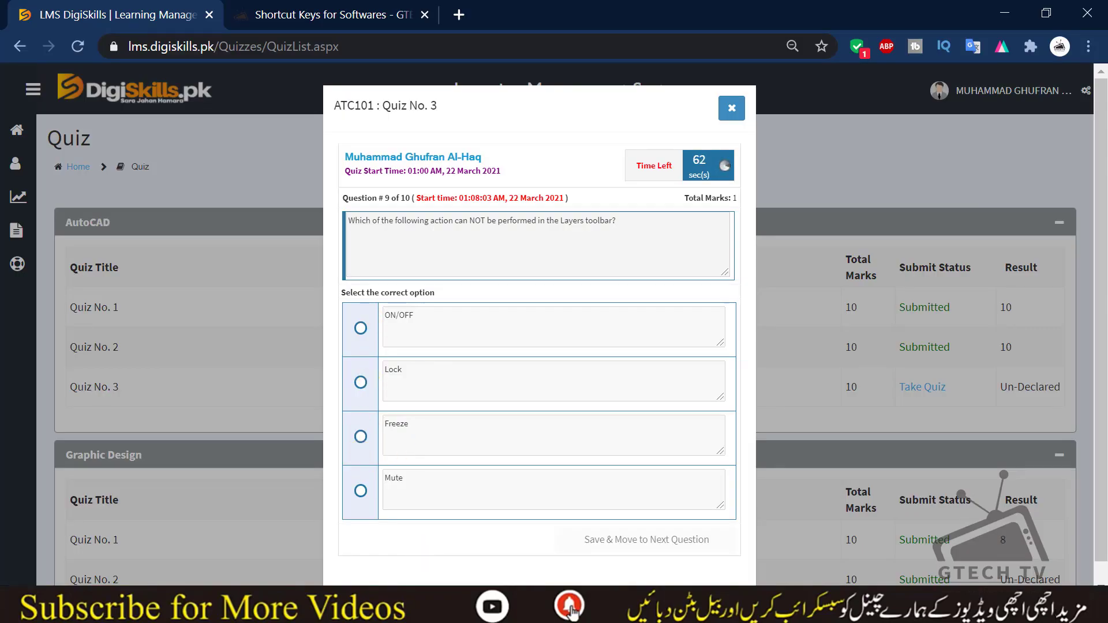
# - Choose 'Mute' for question 9 and save, bringing up question 10
pyautogui.click(361, 492)
pyautogui.click(619, 541)
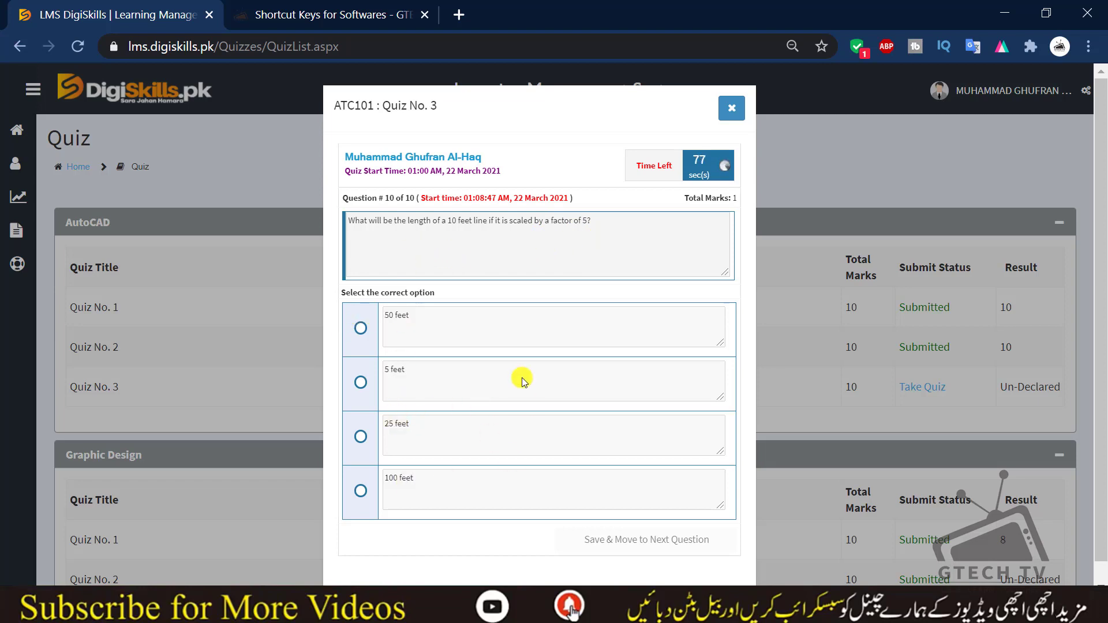
# - Reread the question on a 10 feet line scaled by 5, then answer '50 feet' and save
pyautogui.moveTo(450, 231); pyautogui.dragTo(595, 231)
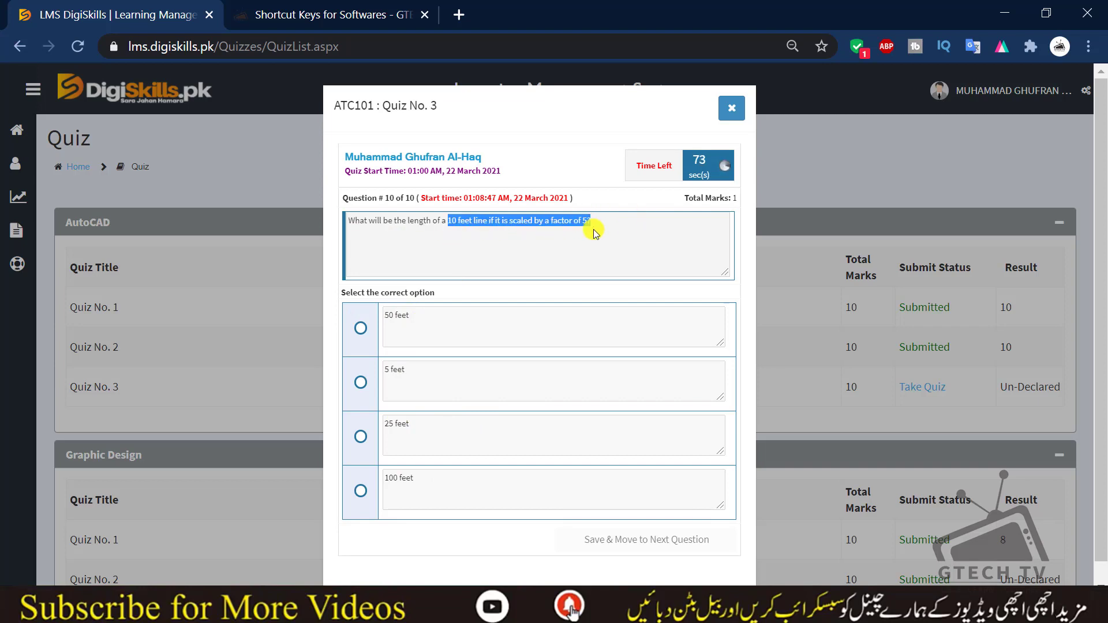
pyautogui.click(595, 231)
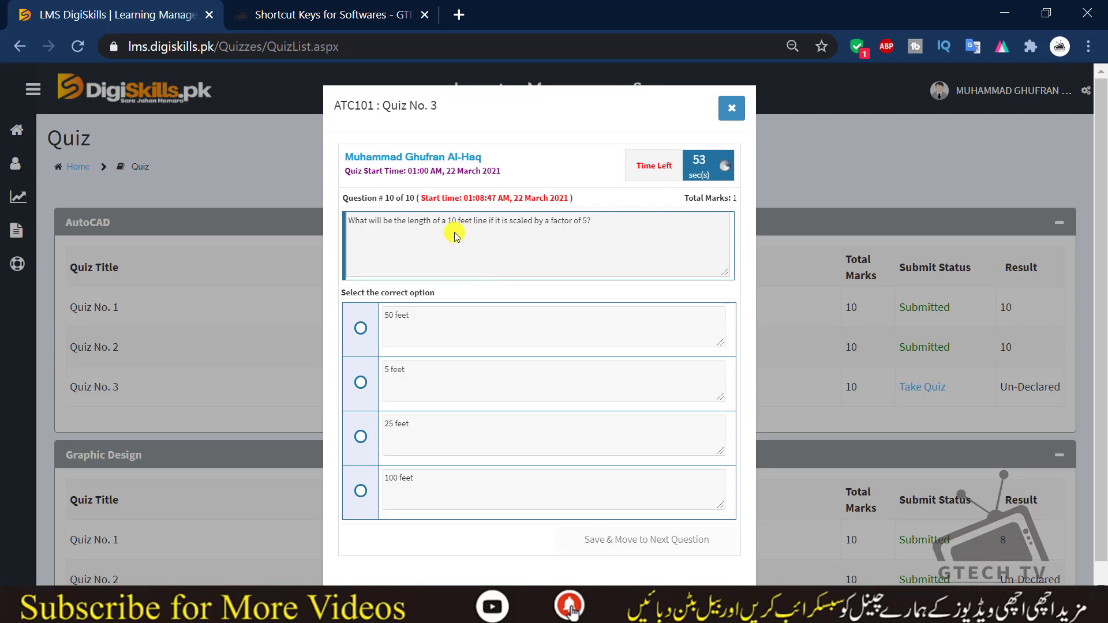
pyautogui.moveTo(517, 222); pyautogui.dragTo(597, 232)
pyautogui.click(597, 232)
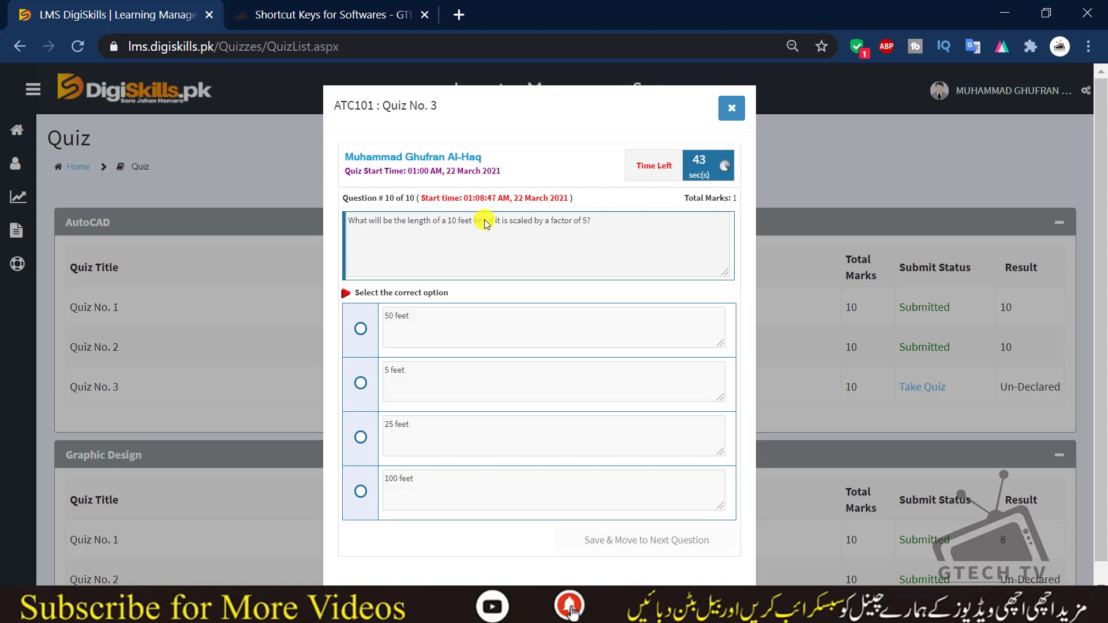
pyautogui.click(361, 331)
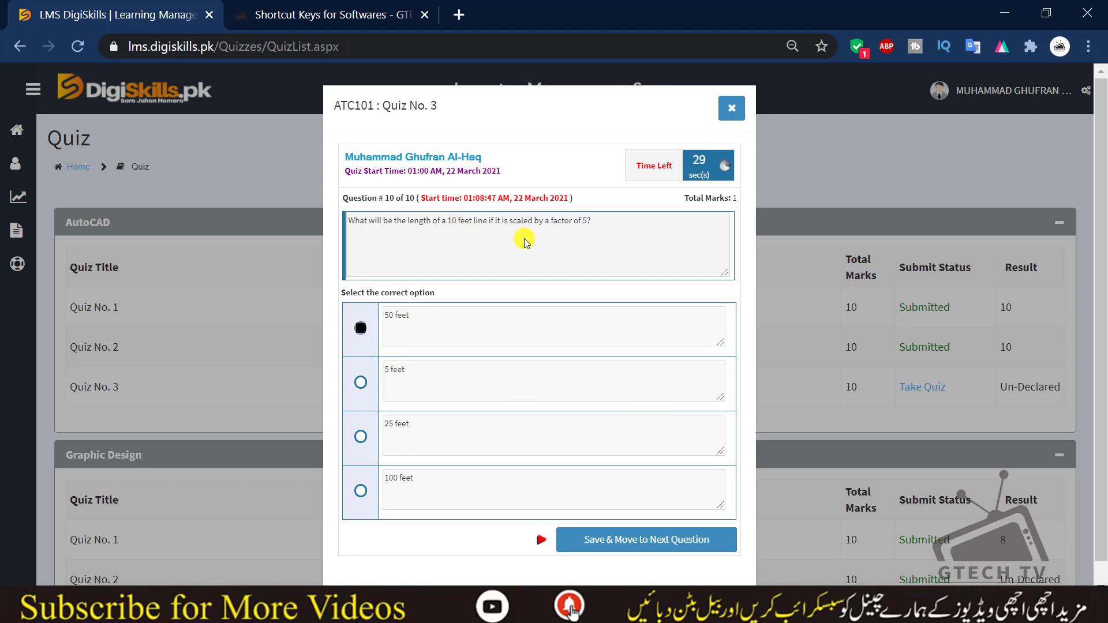
pyautogui.click(673, 540)
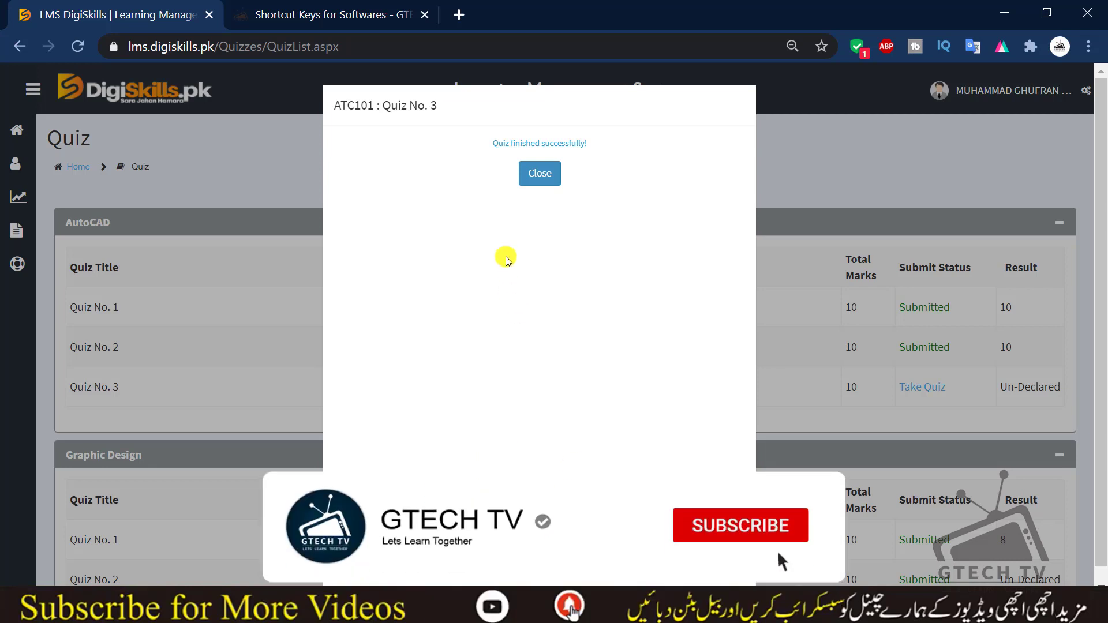
# - Close the 'Quiz finished successfully!' message to return to the quiz list
pyautogui.click(539, 182)
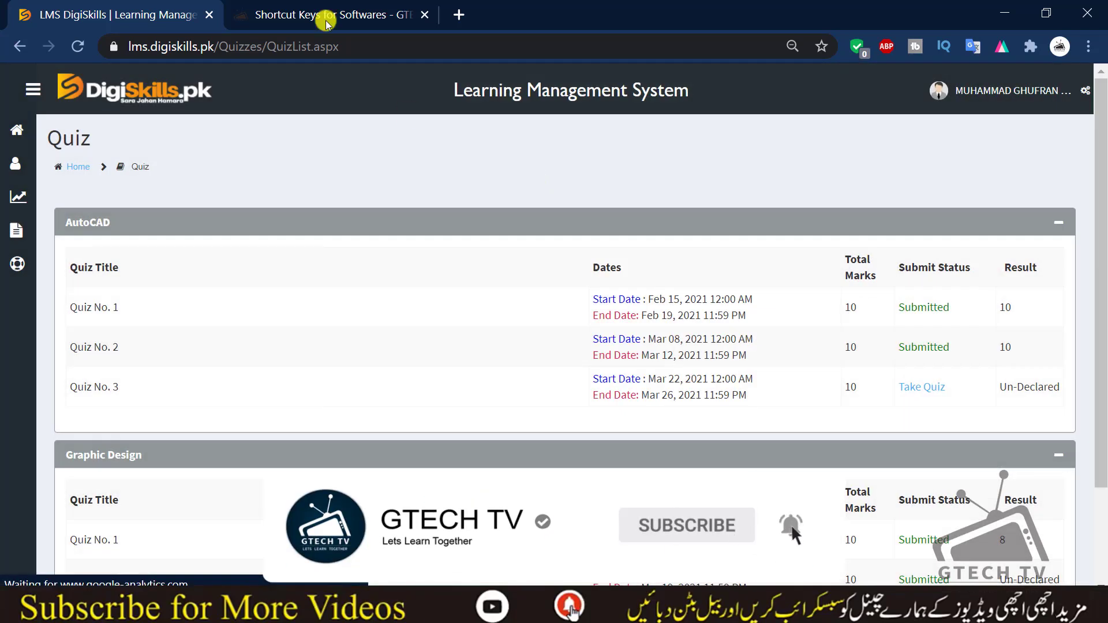
# - Go from the shortcut keys article to the GTECH TV SOFTWARES page and scroll its Adobe download links
pyautogui.click(318, 13)
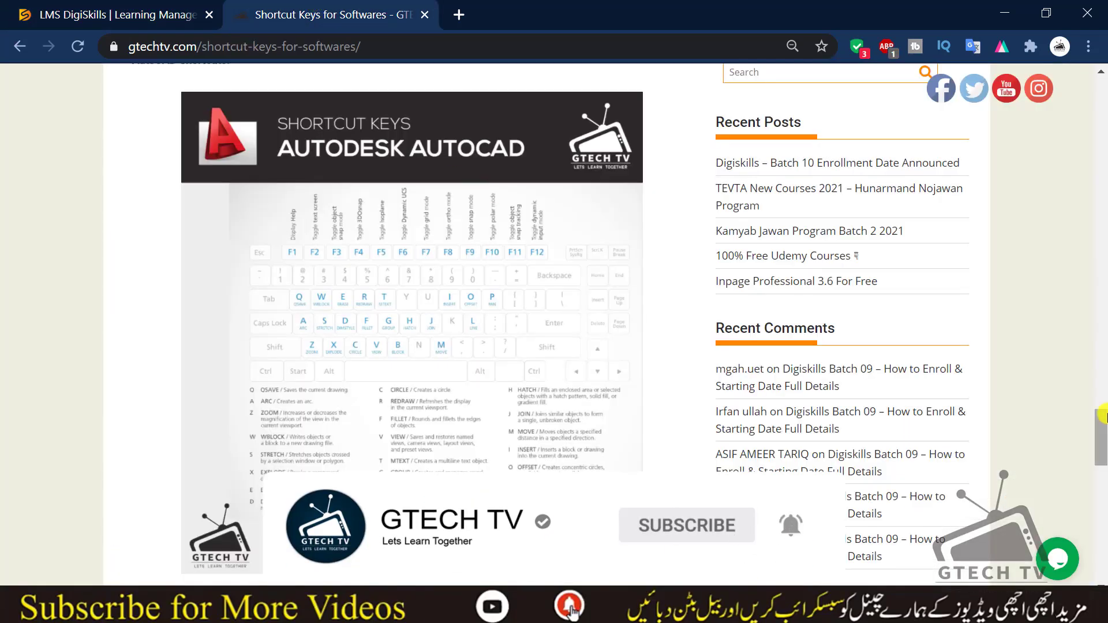
pyautogui.moveTo(1102, 462); pyautogui.dragTo(1086, 112)
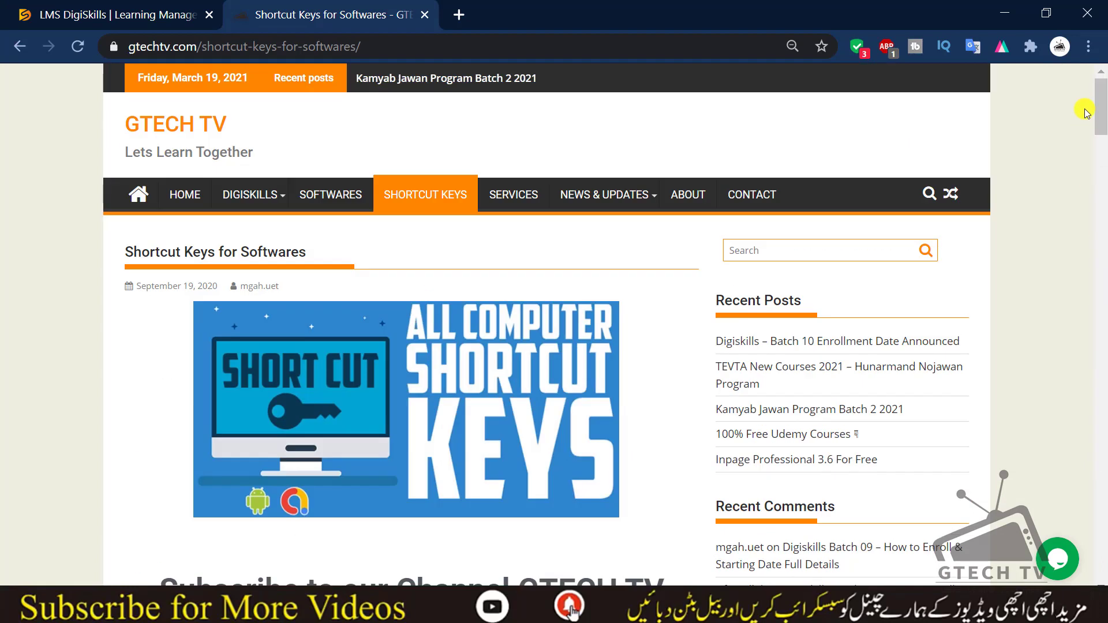
pyautogui.click(321, 202)
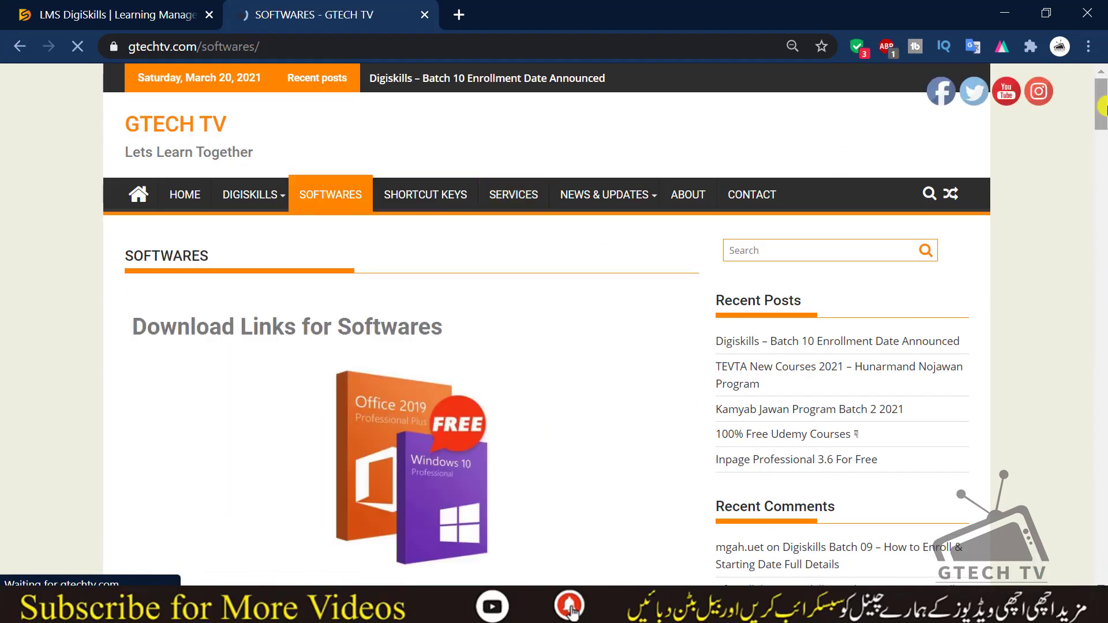
pyautogui.moveTo(1102, 106); pyautogui.dragTo(1103, 413)
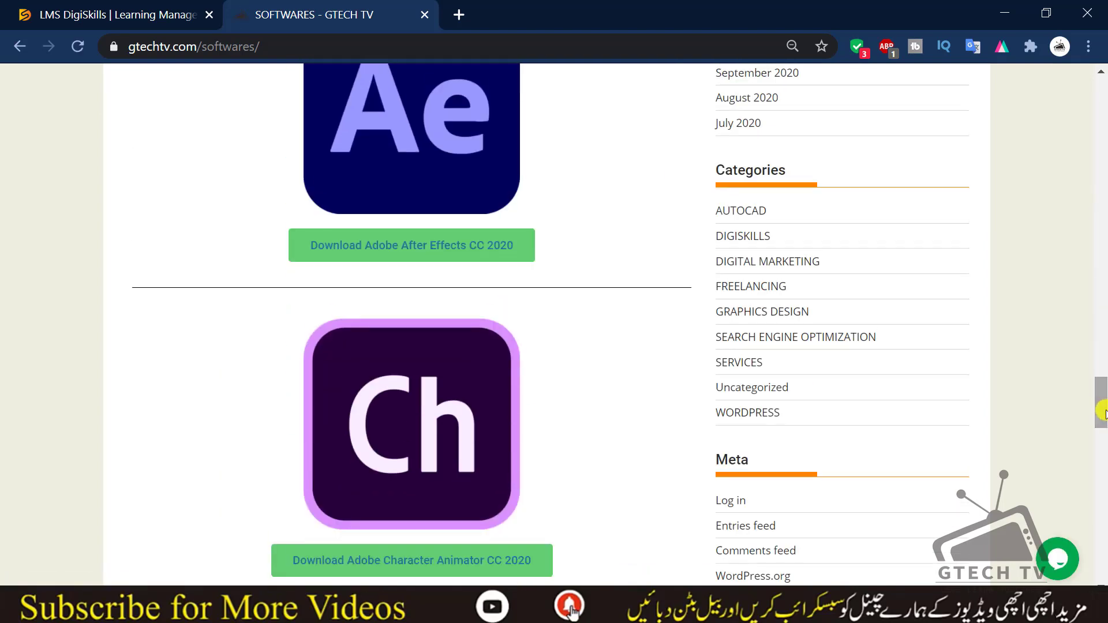